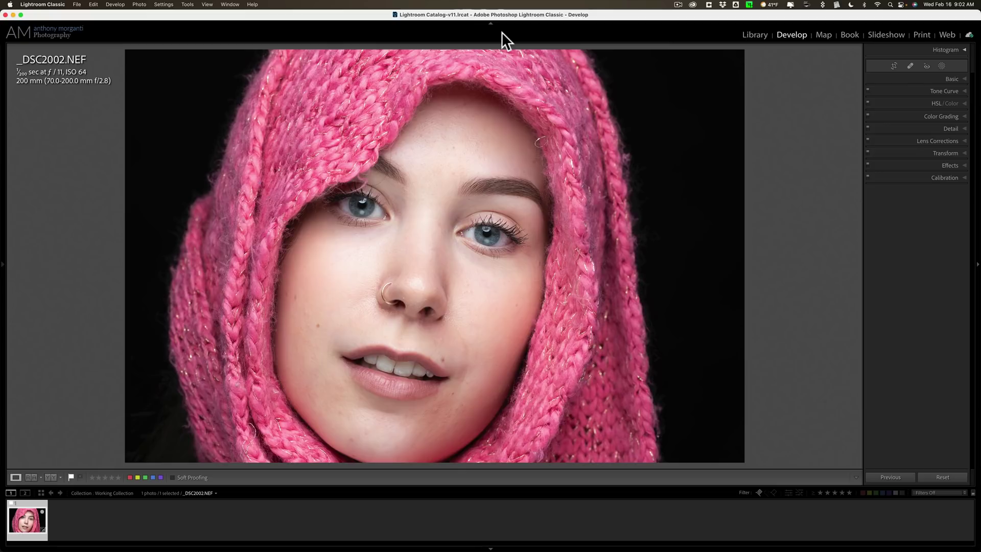
Briefly expand and collapse the Basic and Lens Corrections panels to review them
click(961, 78)
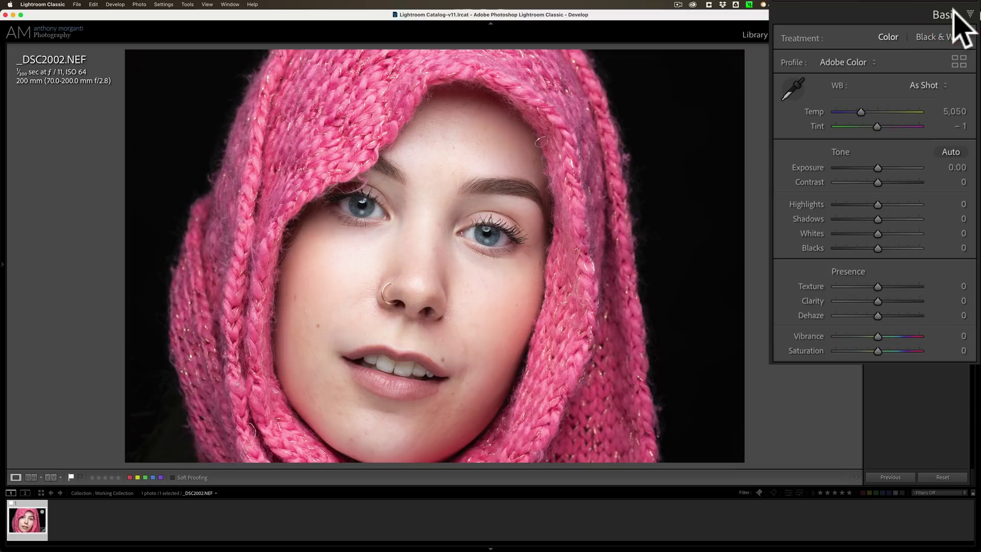
click(954, 13)
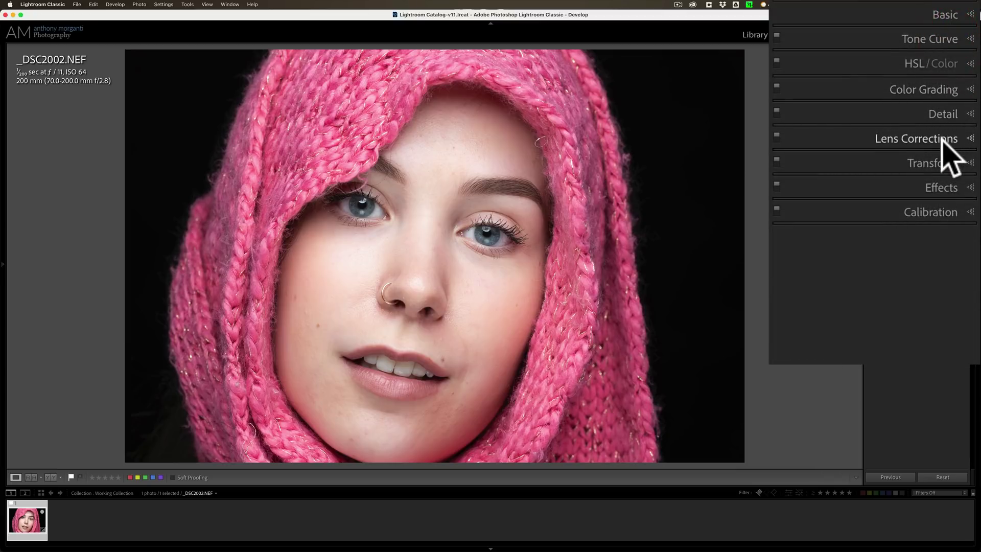
click(943, 139)
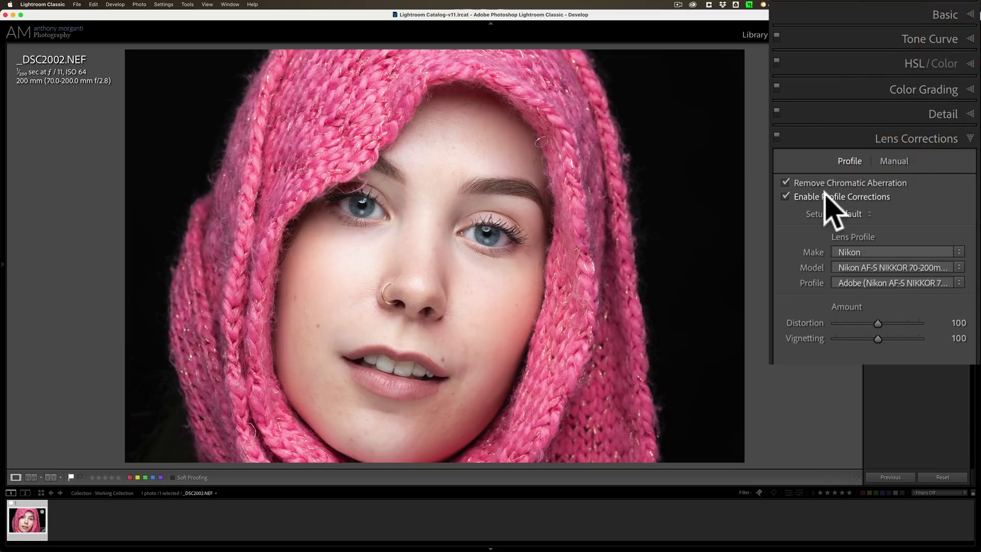
click(899, 140)
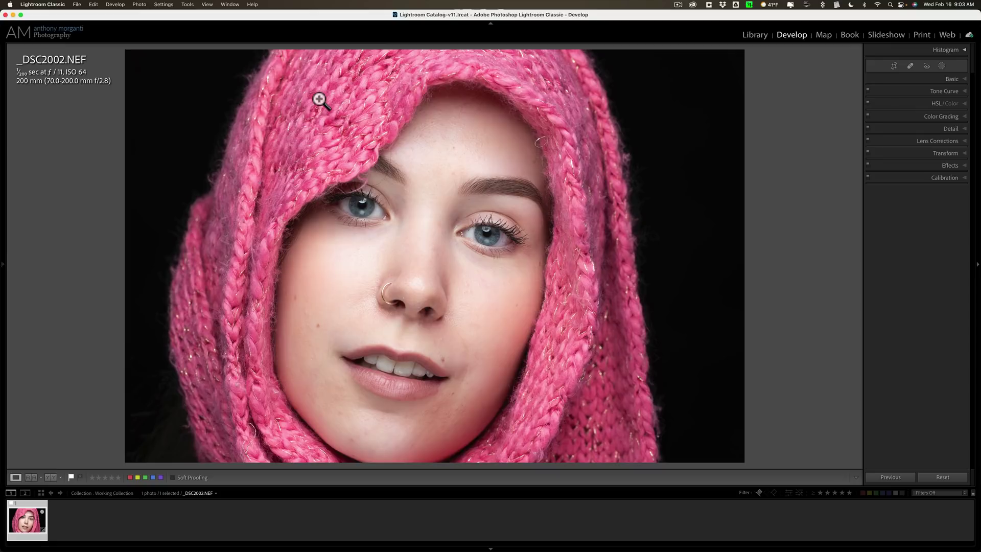
Choose Edit In > ON1 Portrait AI 2022 from the photo's context menu
right_click(438, 118)
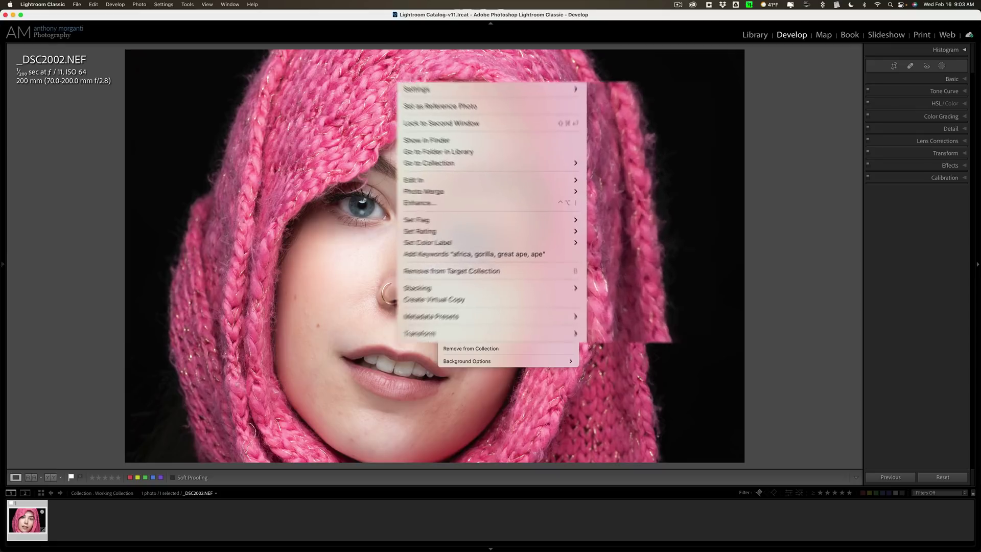
mouse_move(531, 171)
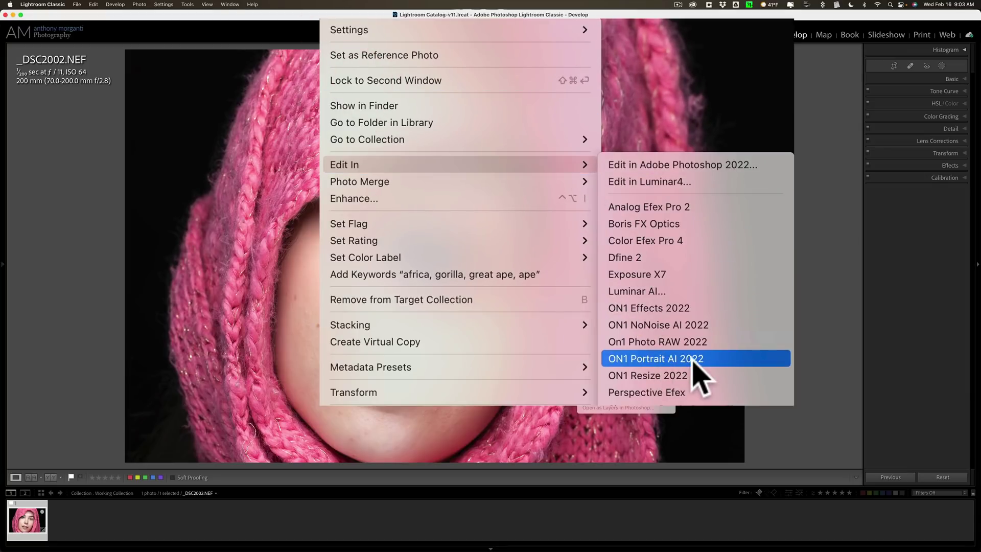
click(722, 359)
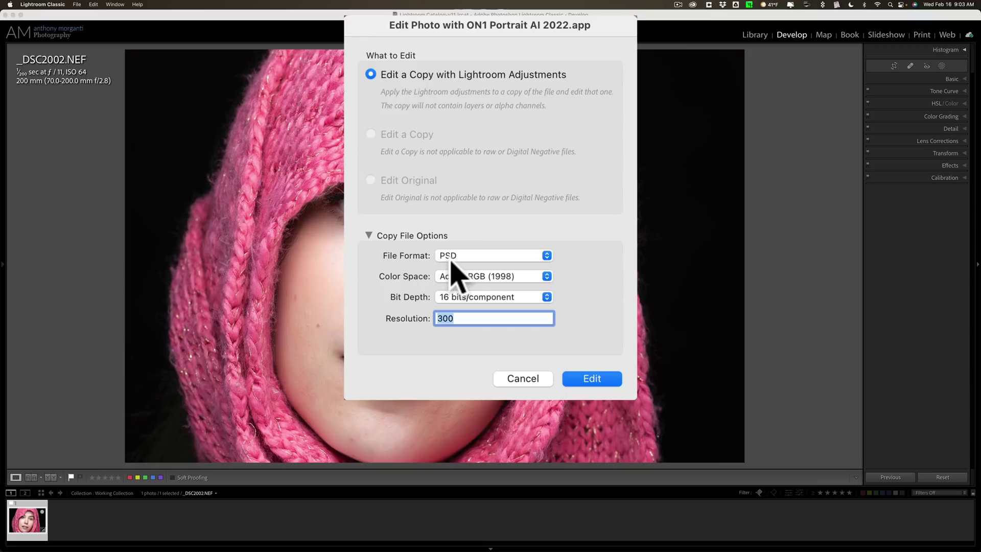
Set the edit copy's colour space to ProPhoto RGB and its resolution to 360
click(527, 277)
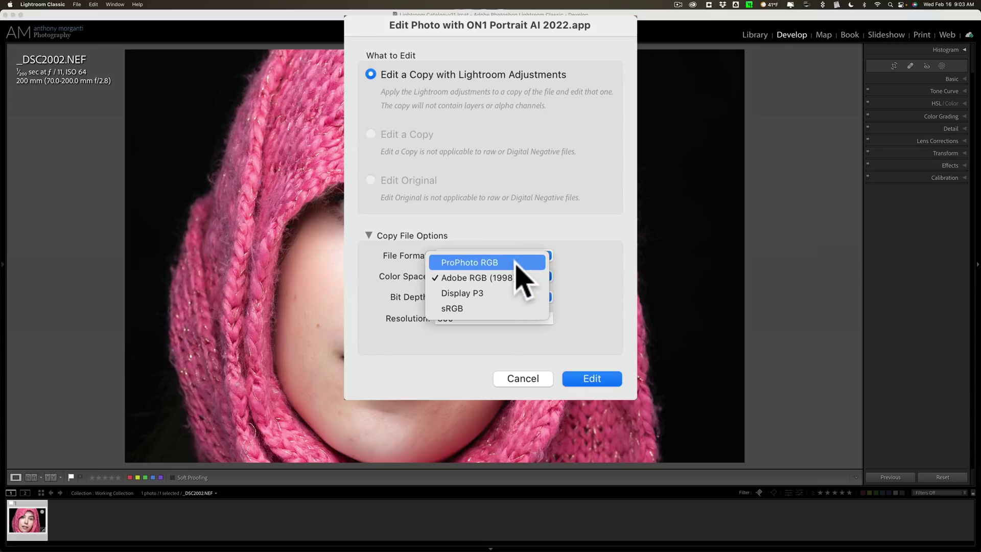
click(516, 266)
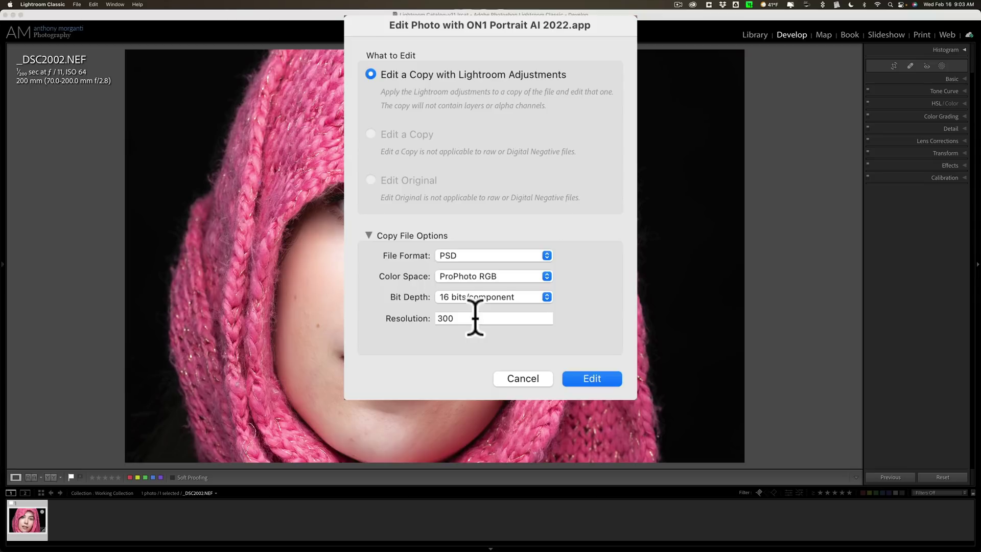
key(Tab)
click(381, 319)
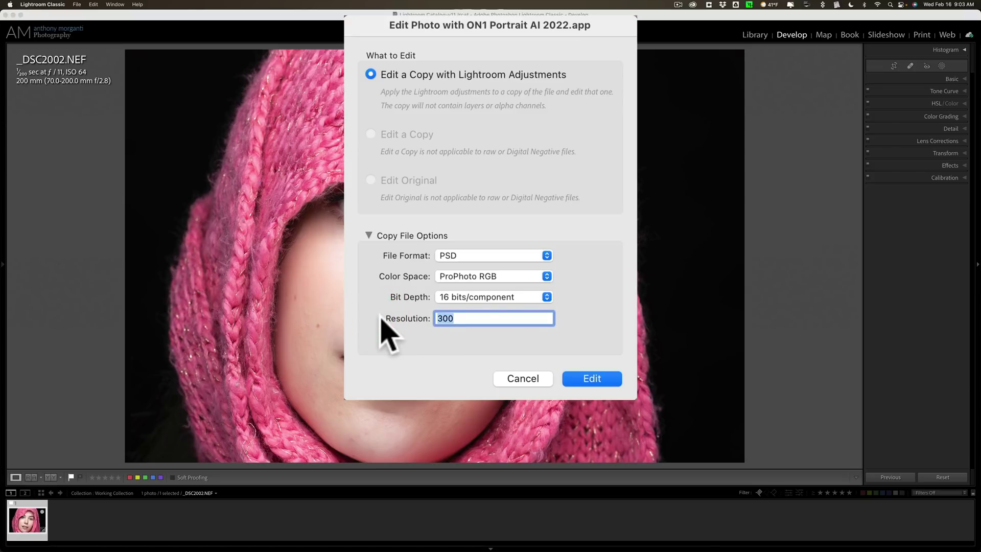
text(360)
Confirm the dialog so ON1 Portrait AI 2022 opens _DSC2002-Edit.psd with its Default style
click(593, 379)
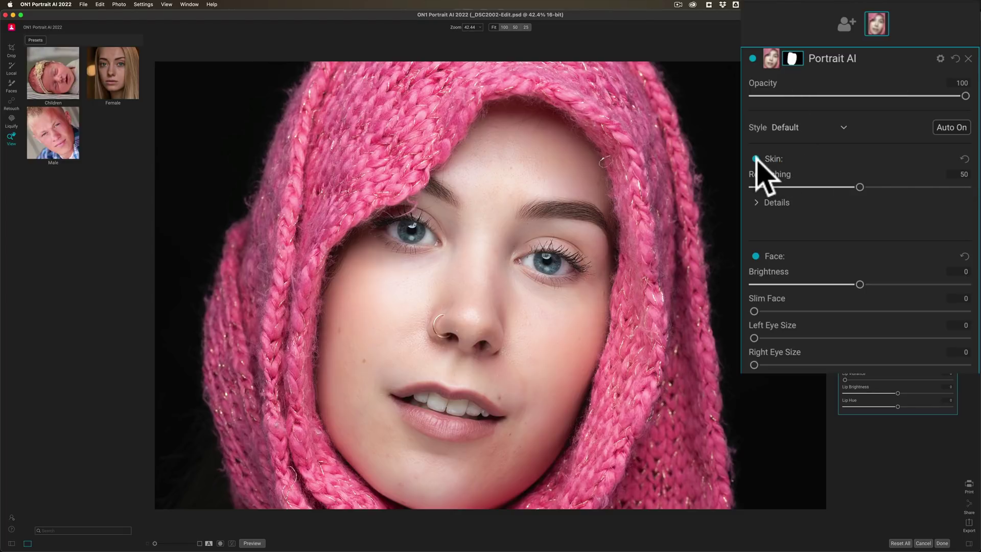
click(756, 159)
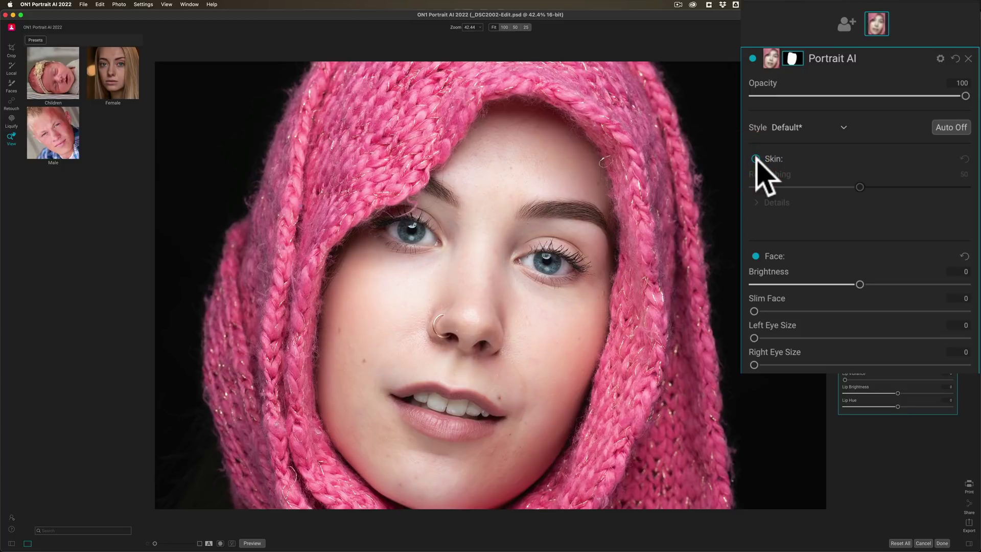
click(756, 159)
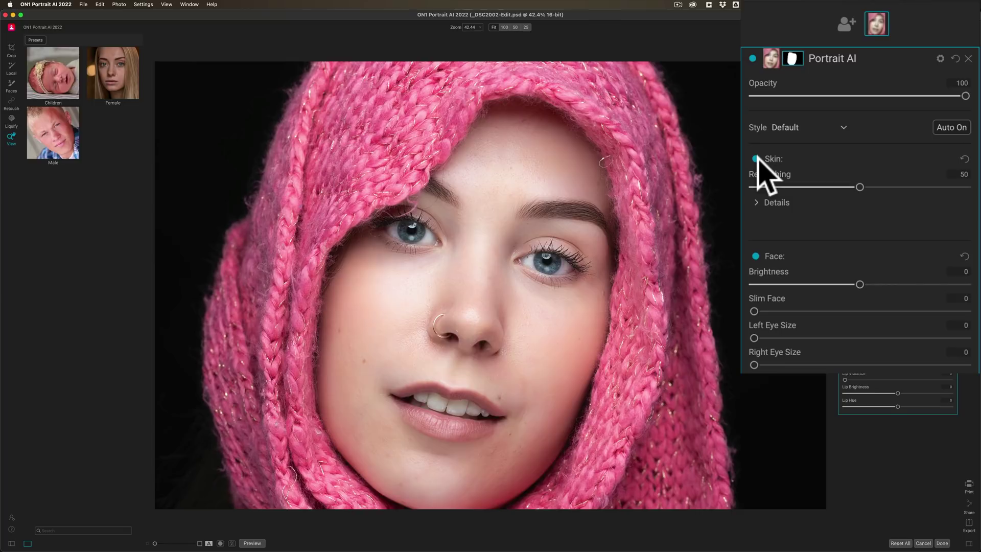
click(757, 159)
click(756, 159)
click(757, 158)
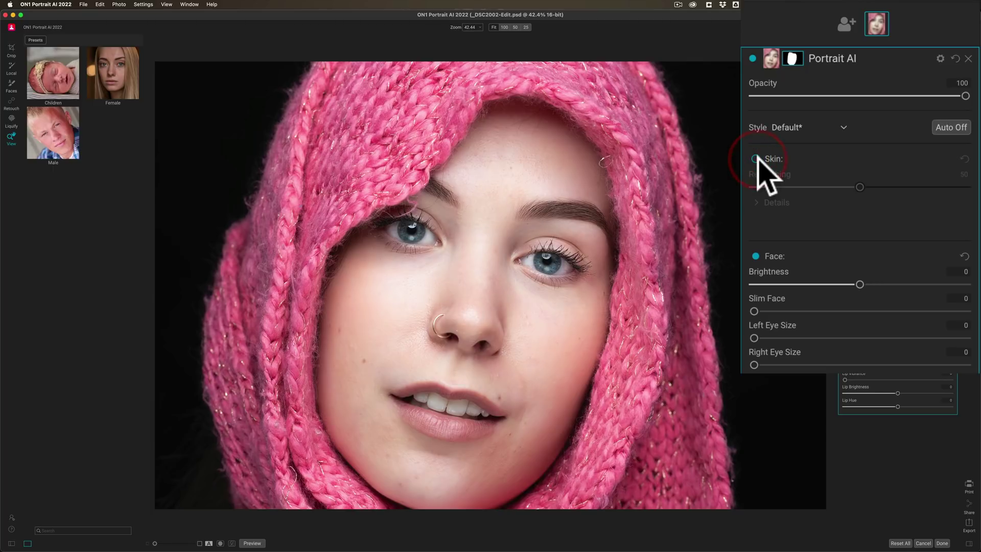
click(757, 159)
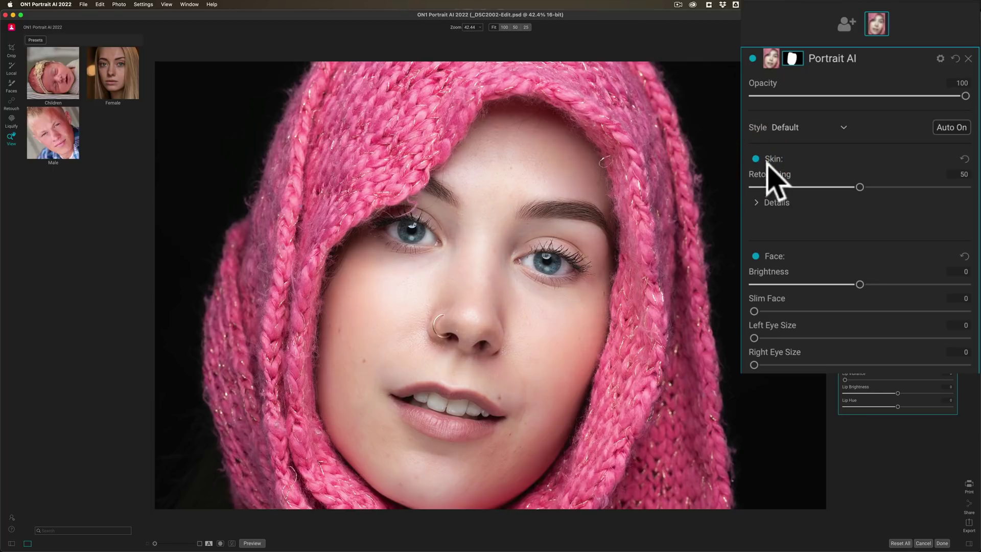
Keep Frequency Separation as the skin smoothing method, checking the forehead at 100% zoom
click(757, 202)
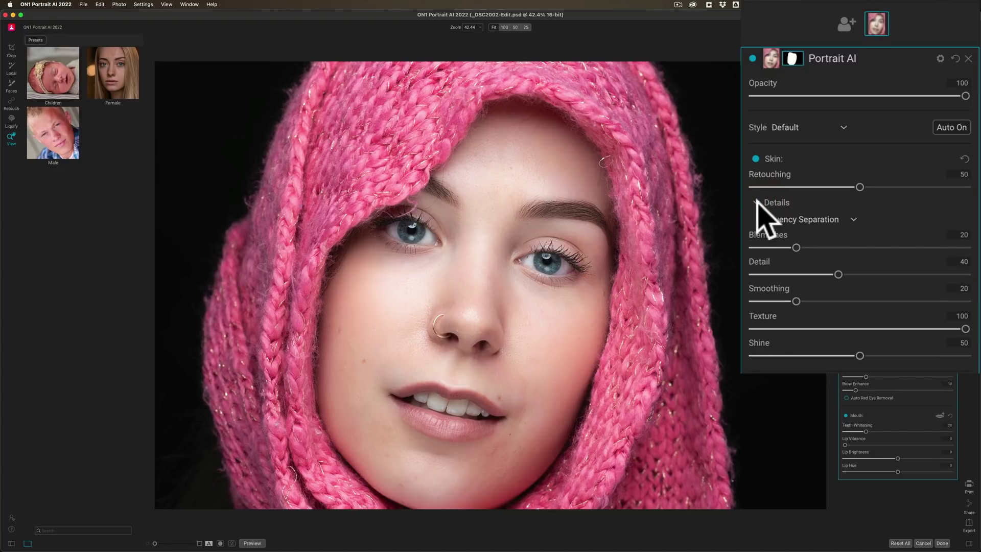
click(801, 218)
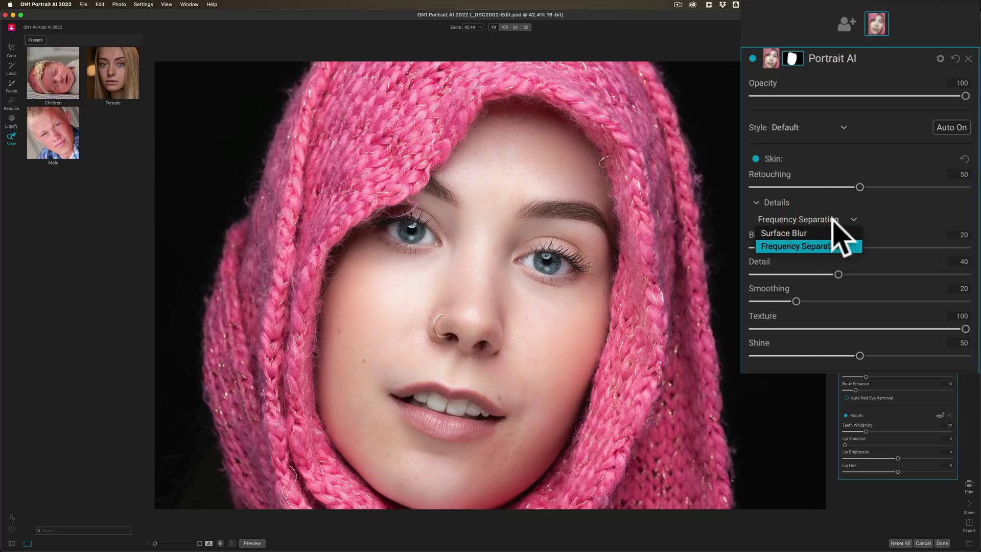
click(832, 219)
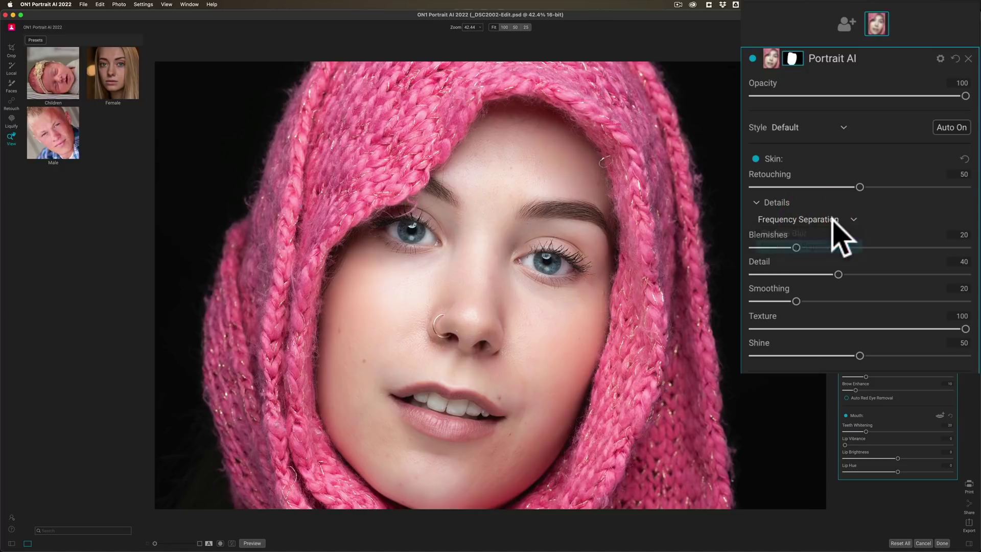
click(497, 182)
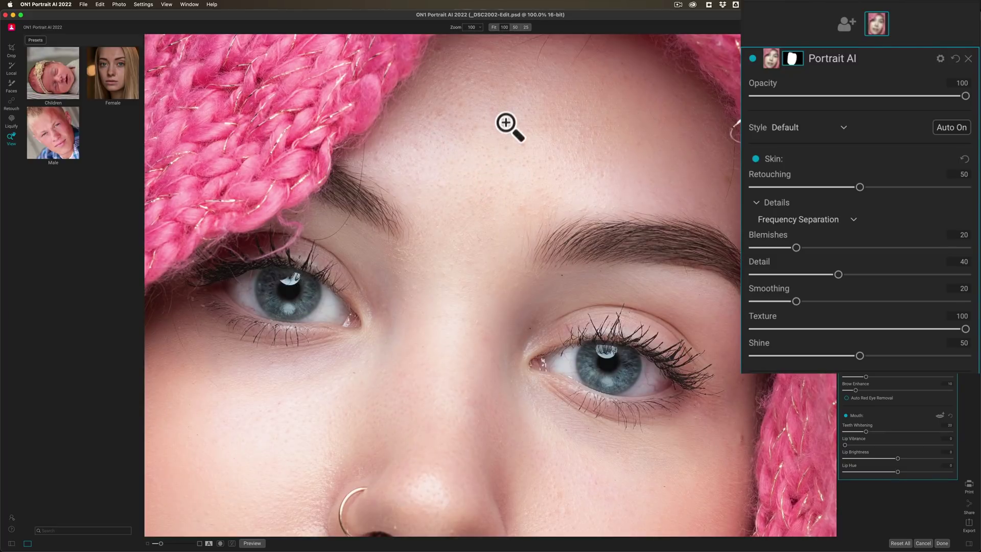
click(515, 153)
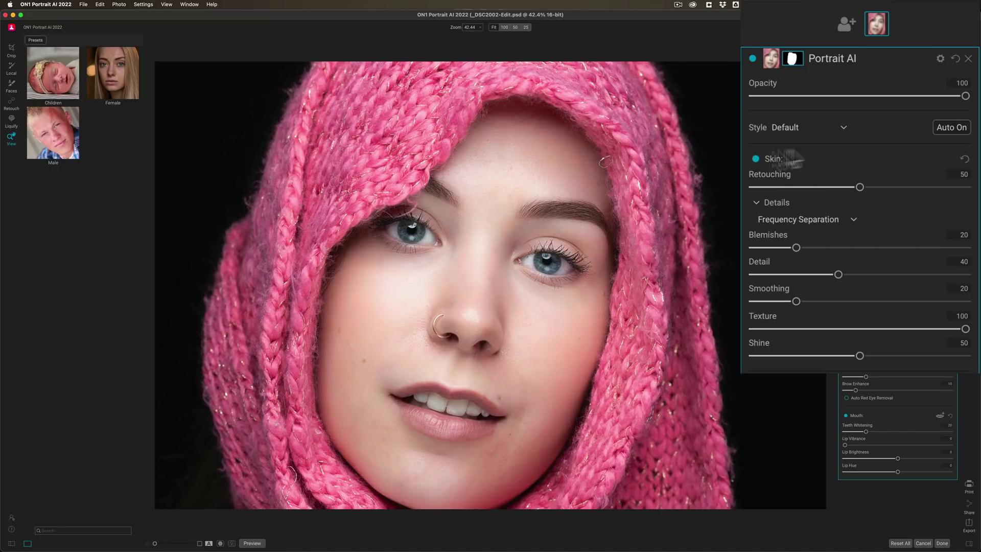
click(817, 219)
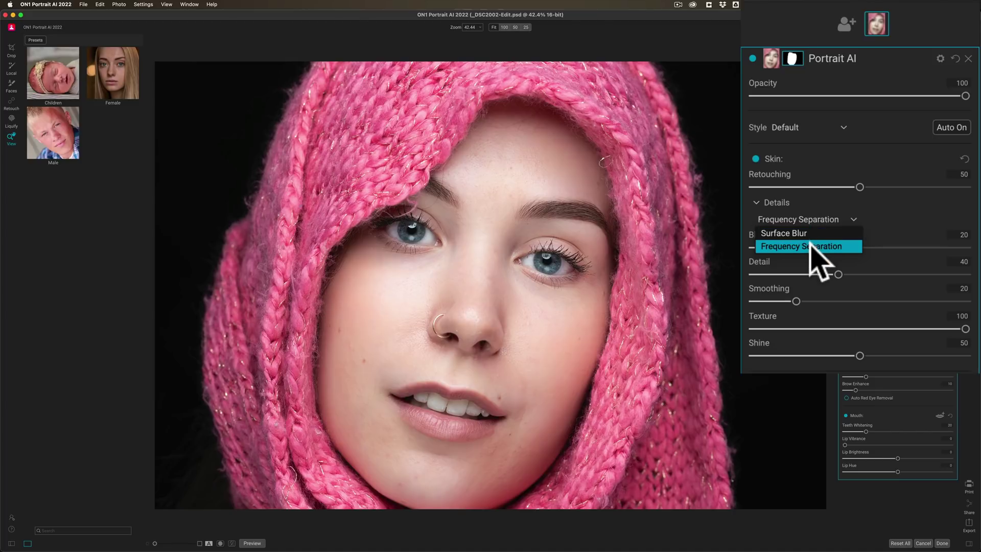
click(810, 246)
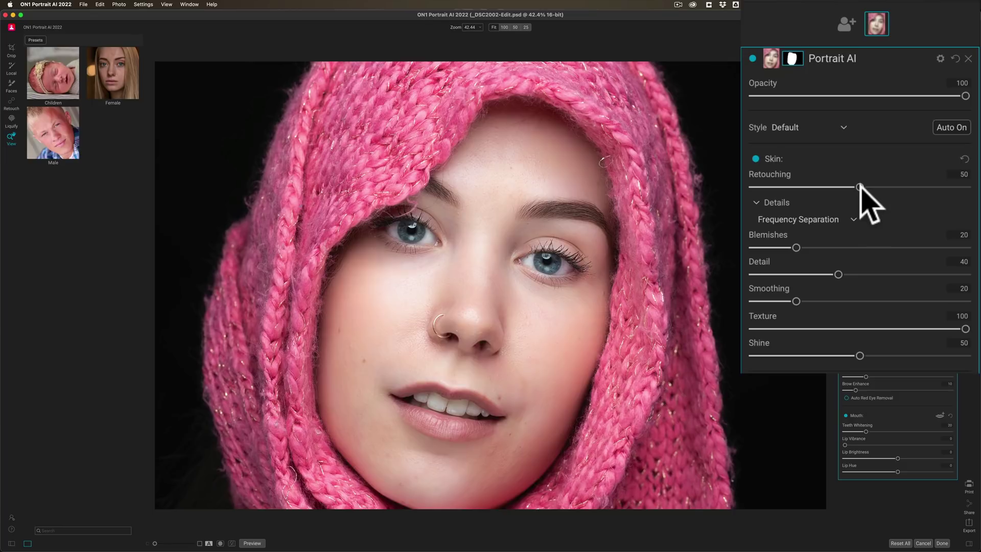
Set skin retouching to 51, nudge blemish removal, lower detail to 36 and raise shine to 53
drag(860, 187, 971, 187)
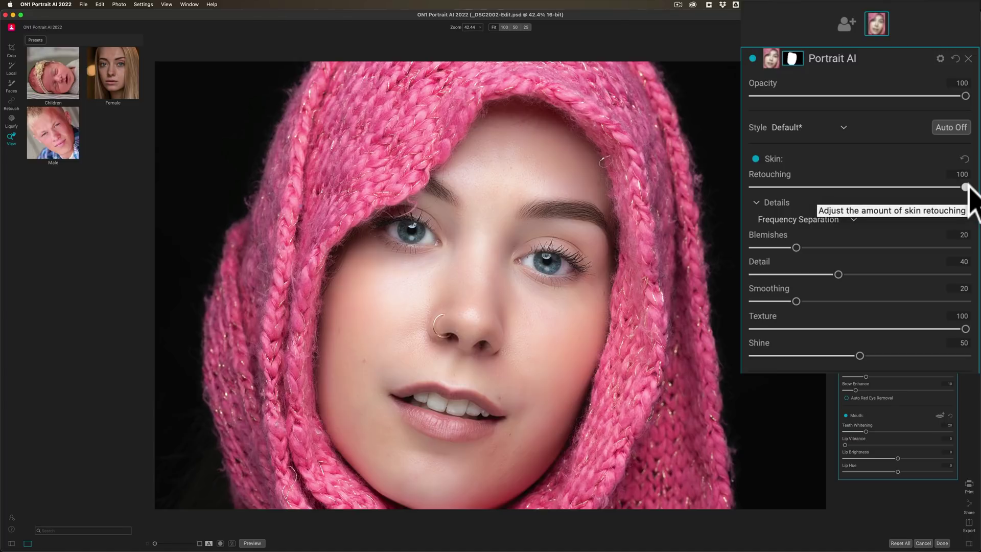
drag(967, 188, 863, 188)
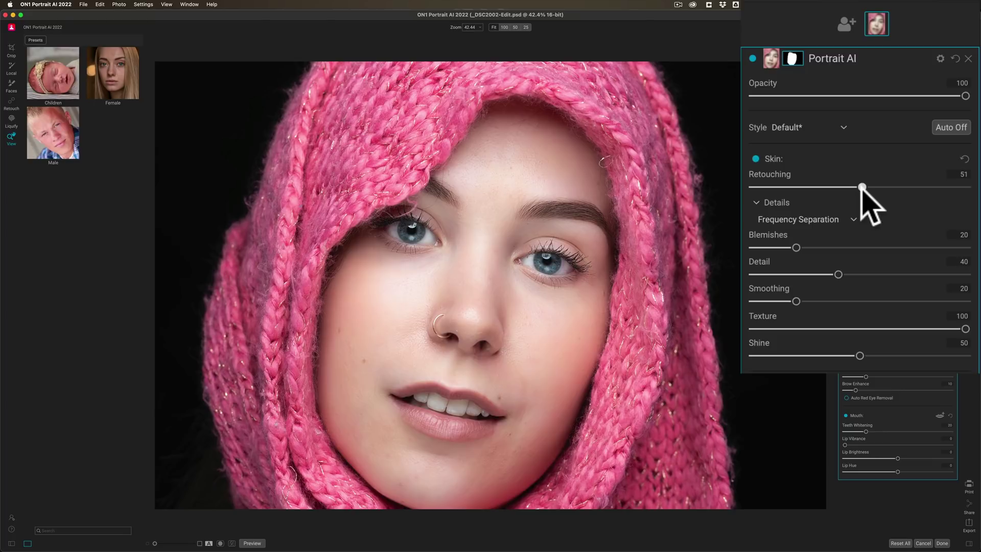
drag(863, 187, 860, 187)
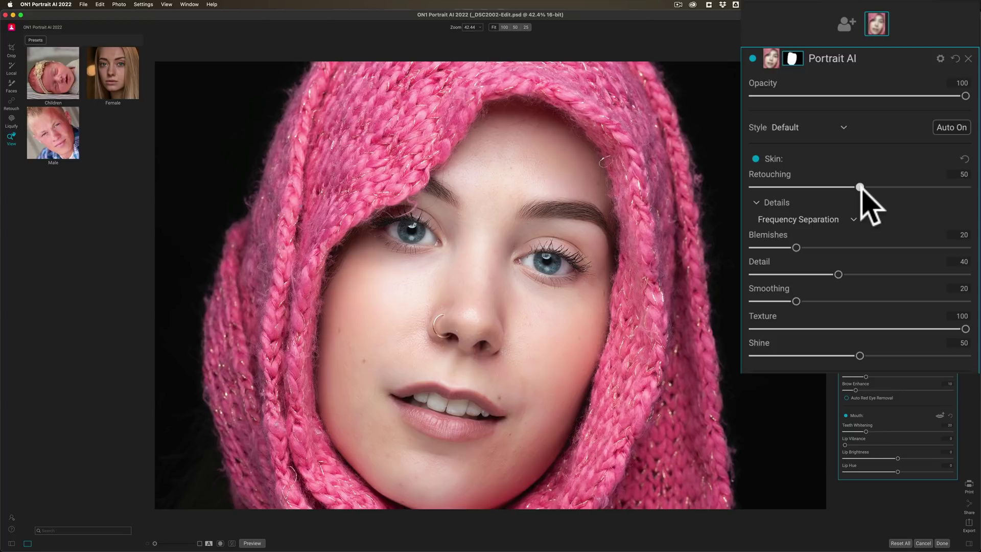
drag(861, 188, 862, 188)
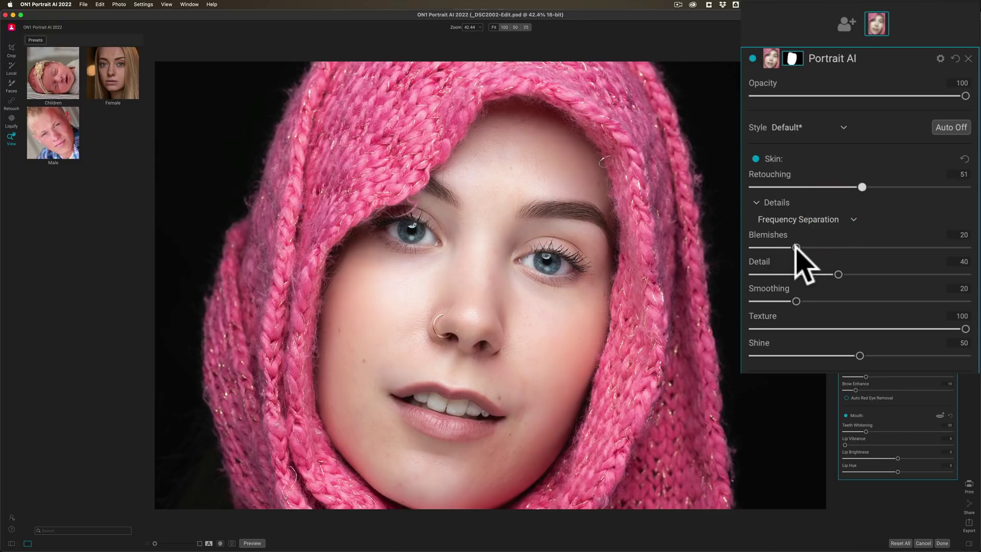
mouse_move(796, 246)
mouse_down()
mouse_move(963, 247)
mouse_move(795, 246)
mouse_up()
mouse_move(837, 273)
mouse_down()
mouse_move(937, 274)
mouse_move(796, 271)
mouse_move(829, 273)
mouse_up()
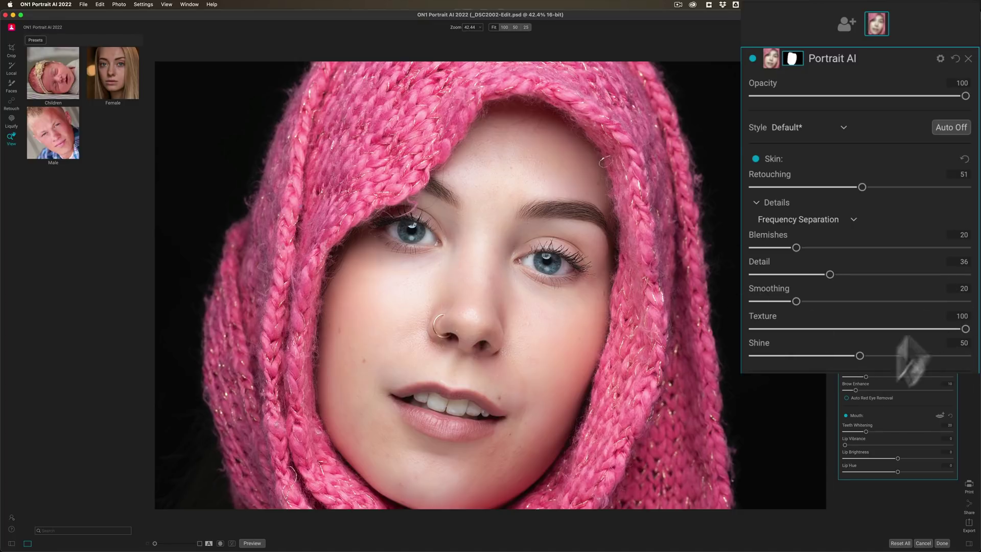
mouse_move(860, 356)
mouse_down()
mouse_move(939, 356)
mouse_move(866, 357)
mouse_up()
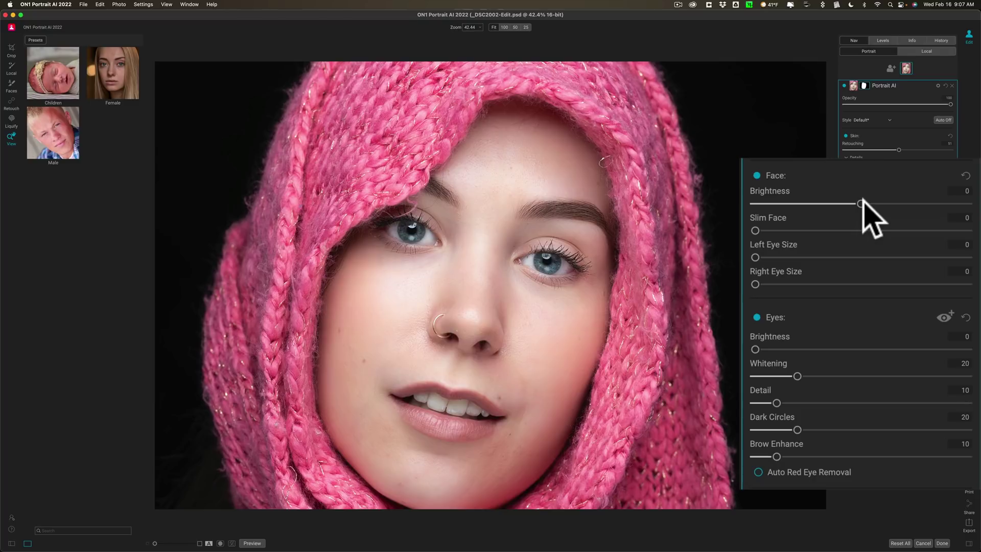
Raise face brightness to 37, trying Slim Face before returning it to 0
drag(869, 201, 901, 203)
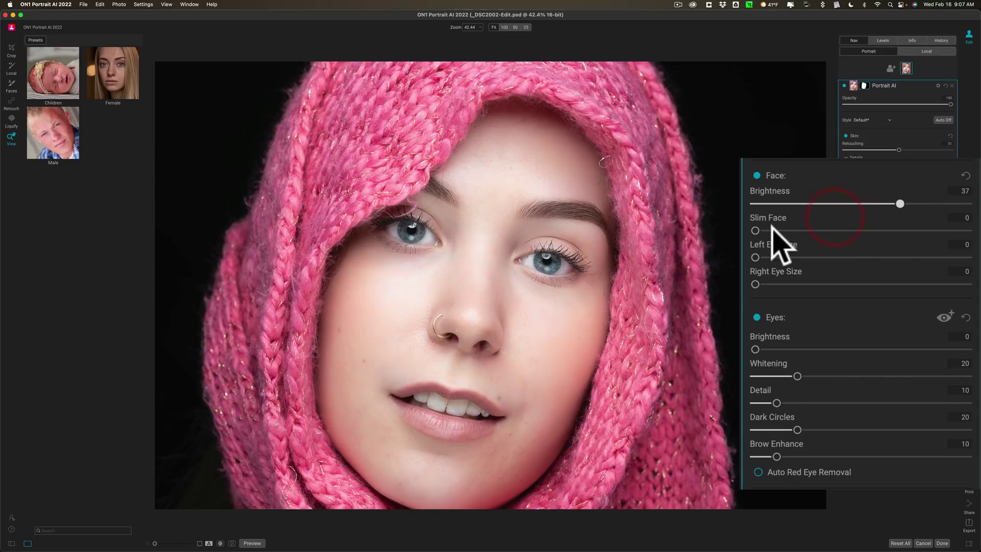
drag(756, 230, 829, 230)
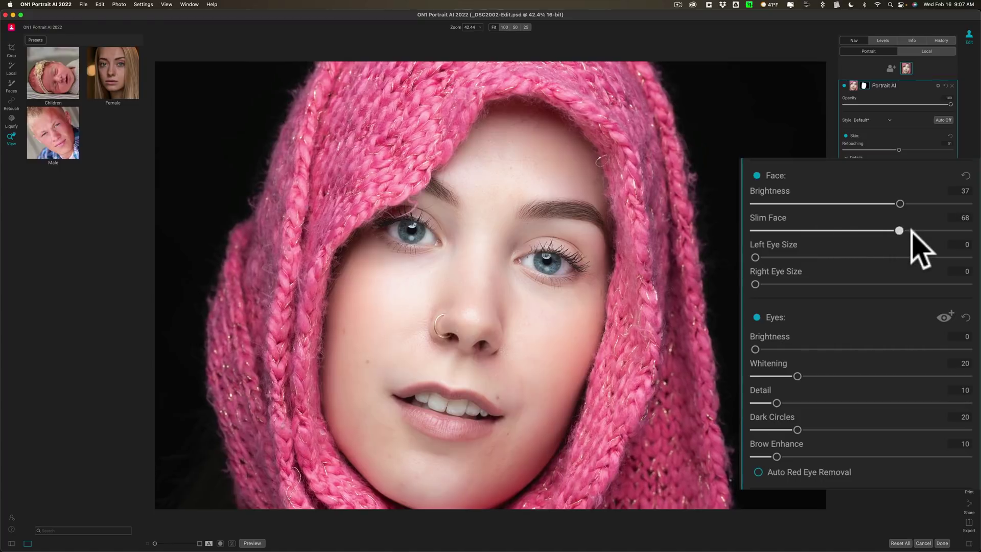
drag(912, 230, 756, 230)
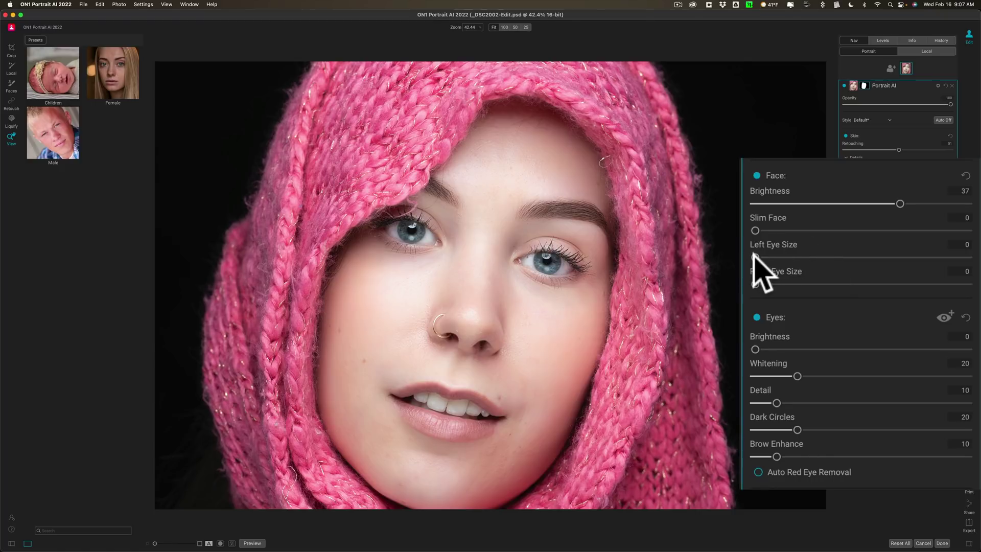
Test the left eye size and leave it at 0, then enlarge the right eye to 8
drag(754, 255, 879, 256)
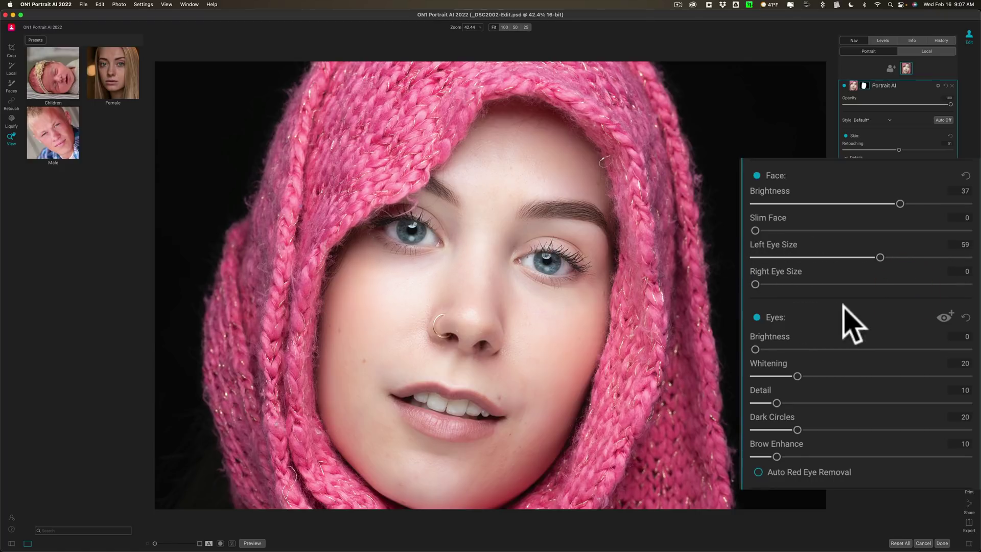
drag(878, 256, 756, 257)
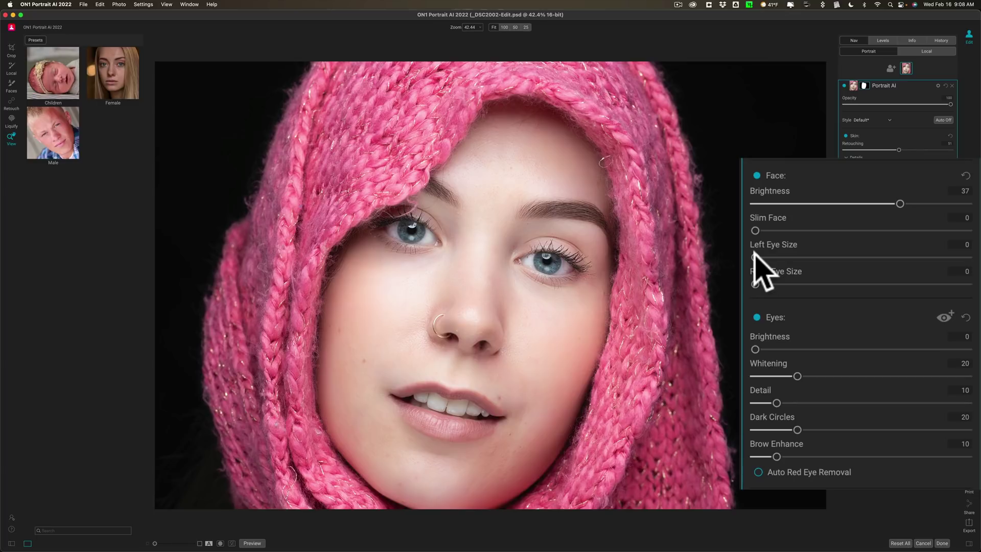
mouse_move(754, 256)
mouse_down()
mouse_move(785, 257)
mouse_move(754, 257)
mouse_up()
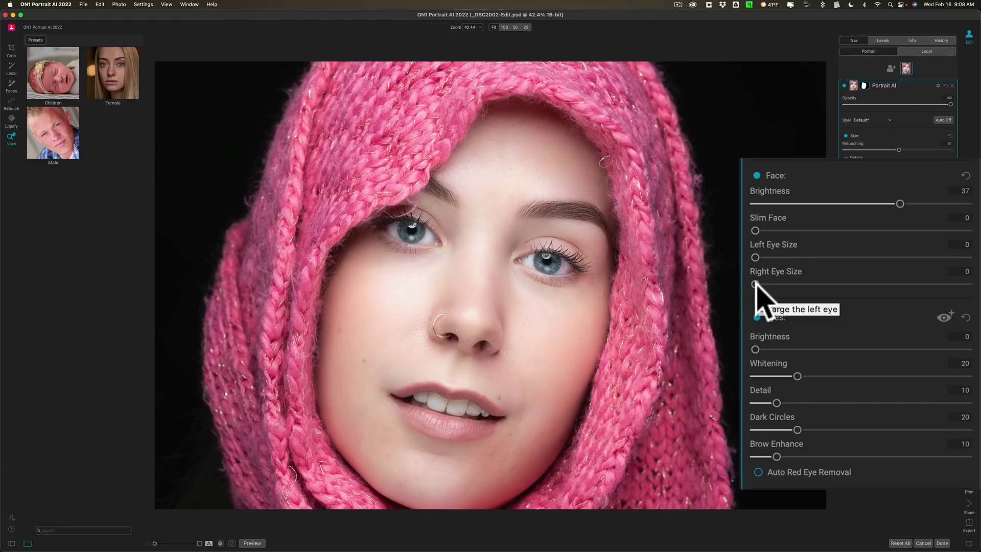
mouse_move(756, 285)
mouse_down()
mouse_move(792, 285)
mouse_move(771, 289)
mouse_up()
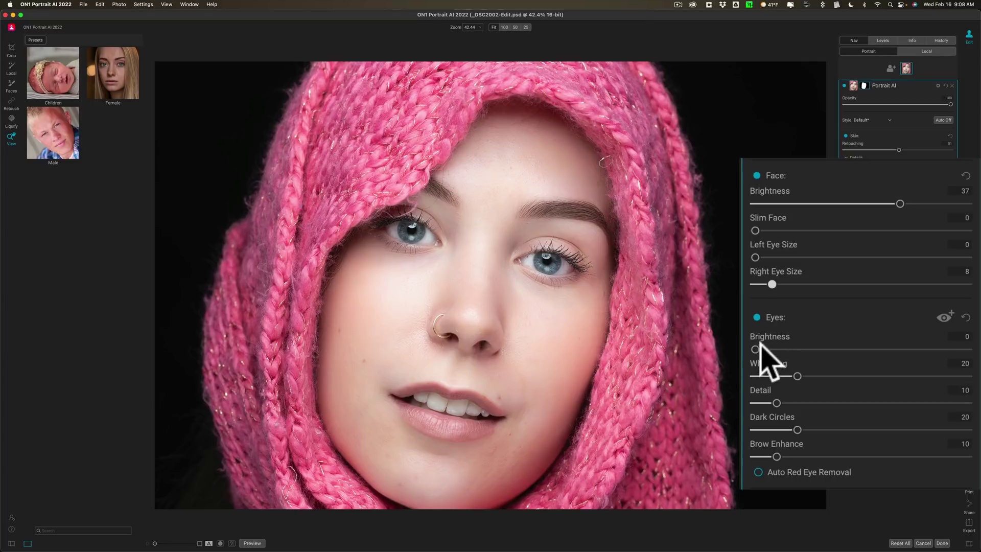
Set eye brightness 24, whitening 35, detail 20, dark circles 48, brow enhance 34, leaving red-eye removal off
drag(756, 349, 805, 345)
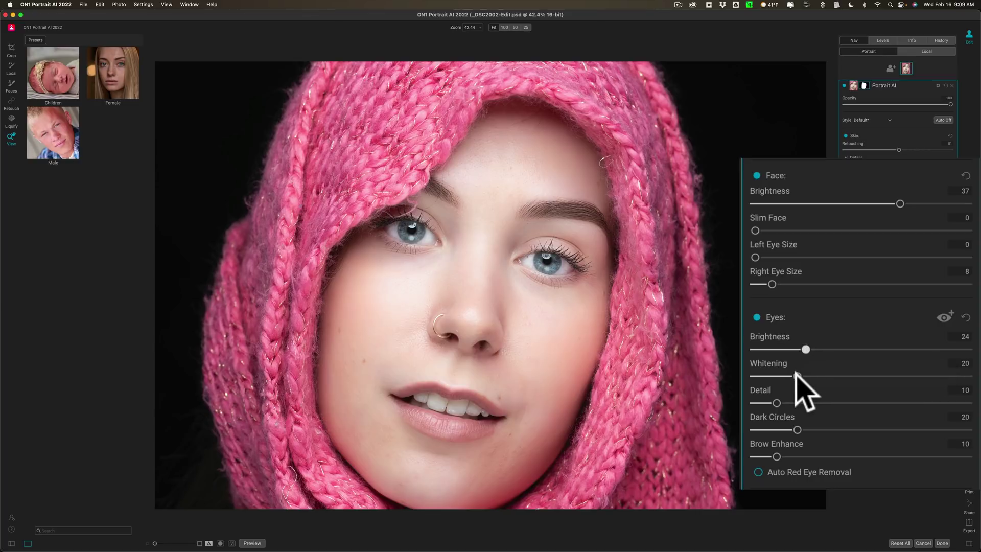
drag(799, 376, 827, 377)
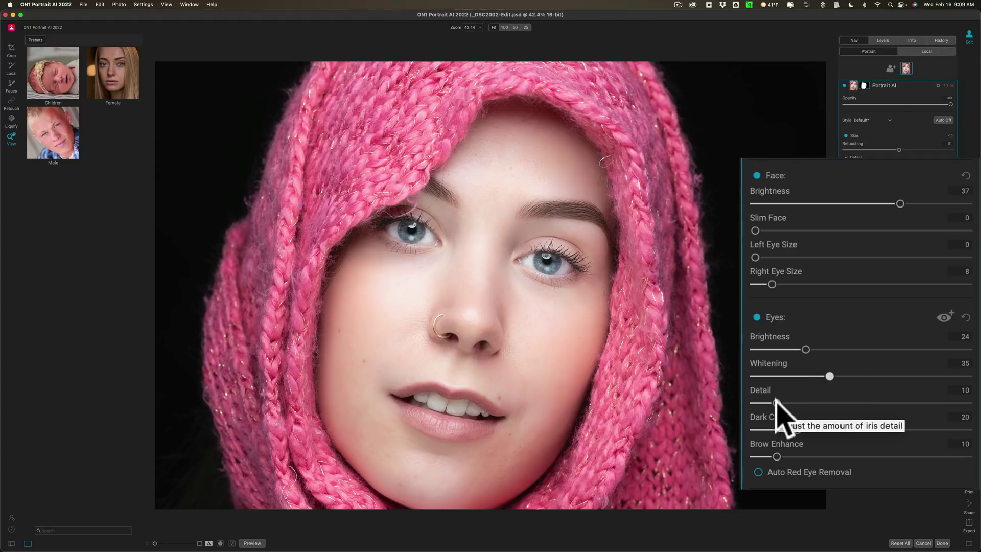
drag(776, 403, 797, 404)
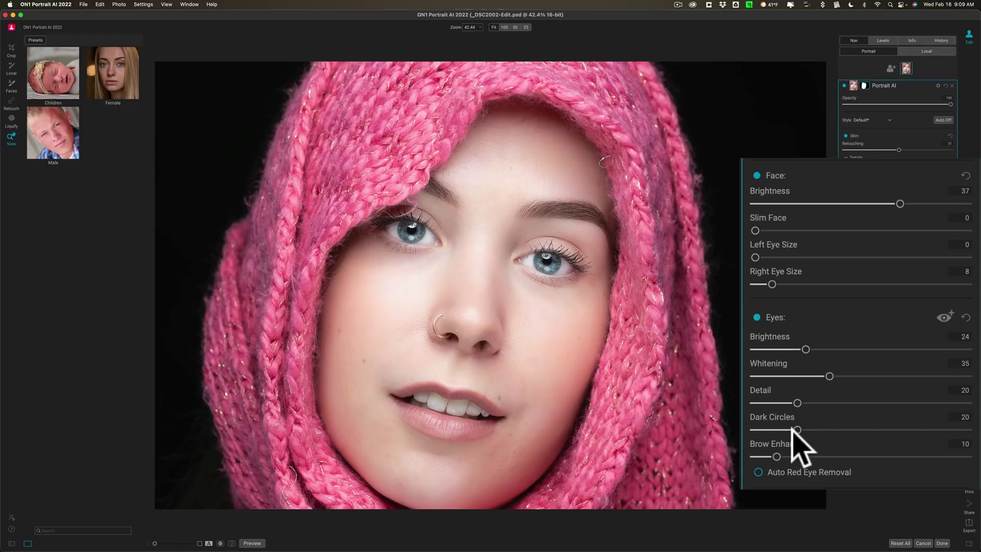
drag(793, 431, 856, 430)
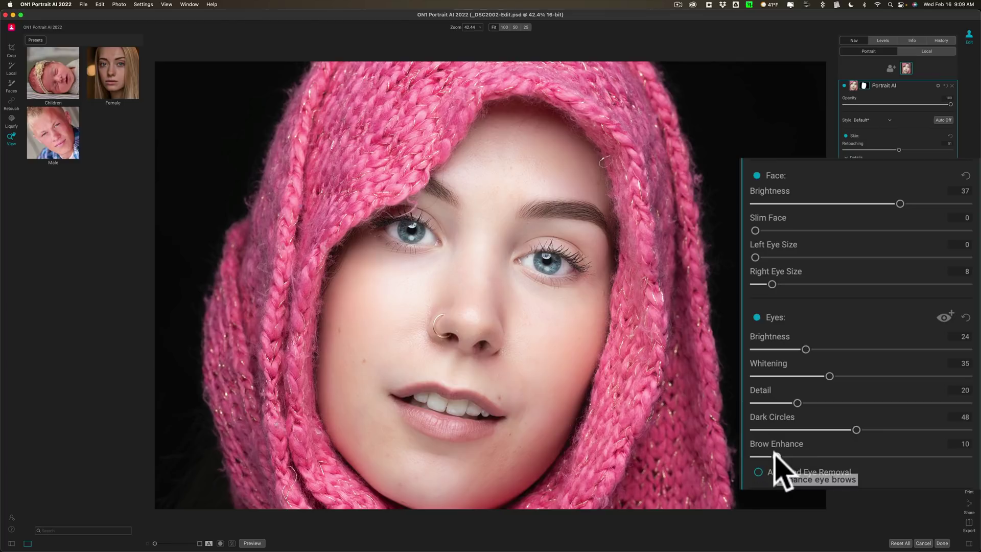
drag(774, 455, 826, 455)
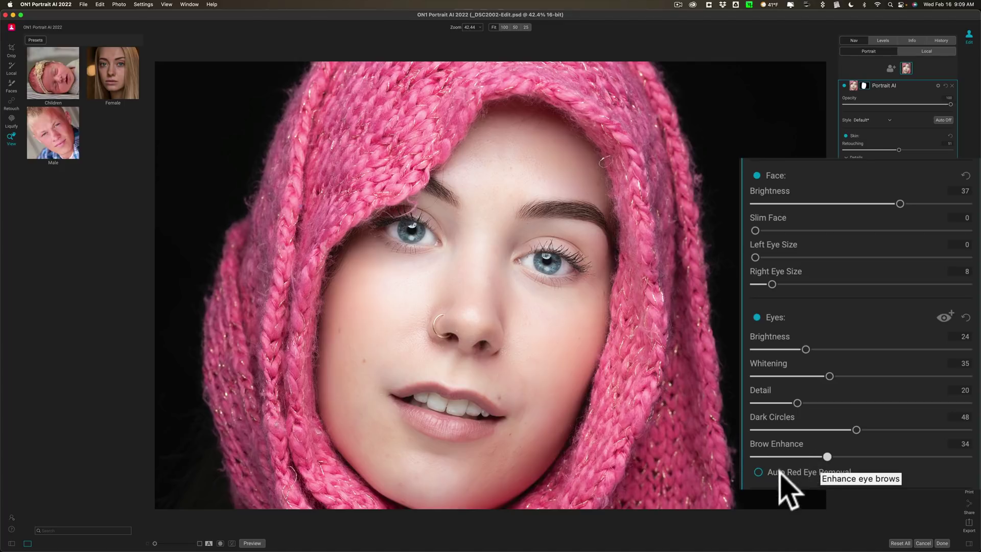
click(760, 473)
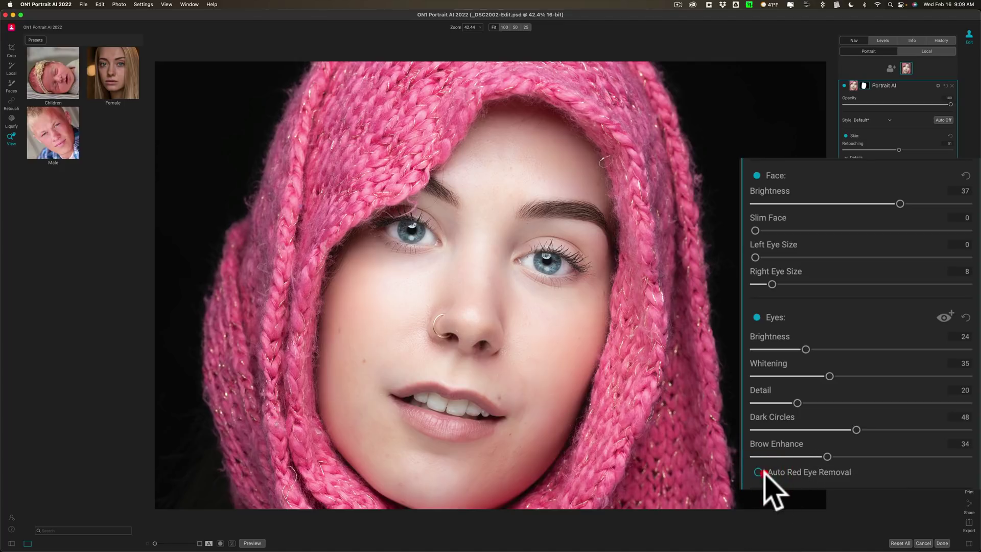
click(762, 473)
Whiten teeth to 59, raise lip vibrance to 50, darken the lips and reset lip hue to 0
click(762, 471)
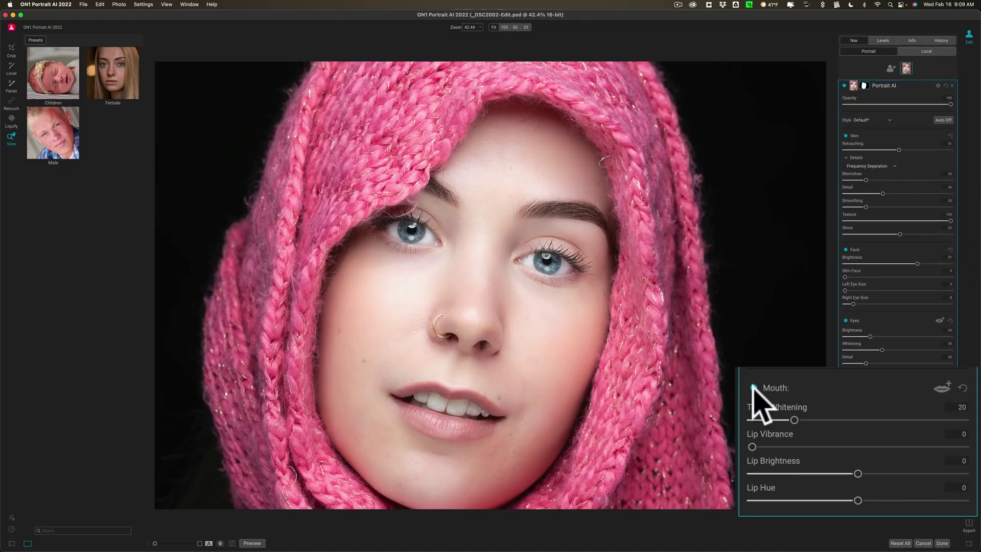
drag(794, 420, 877, 420)
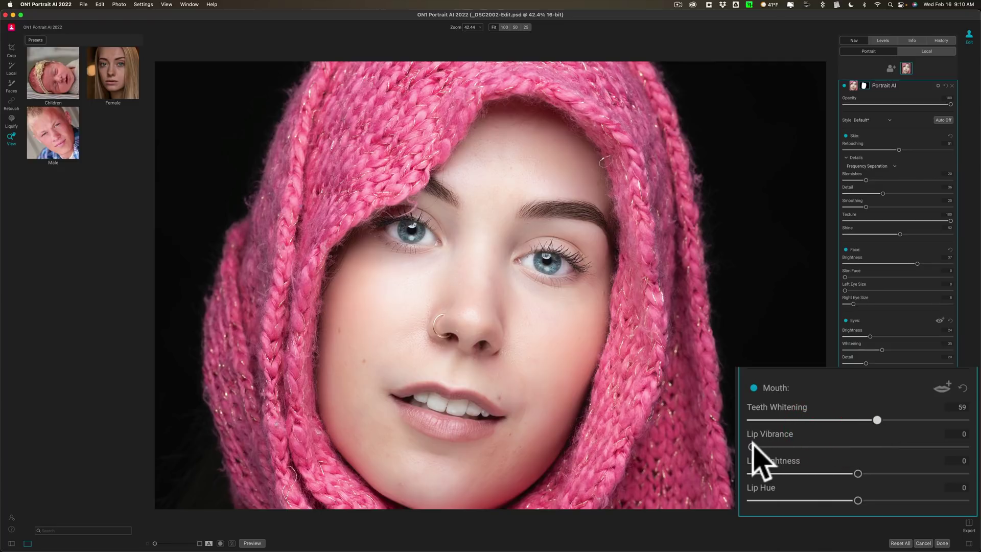
drag(751, 446, 778, 474)
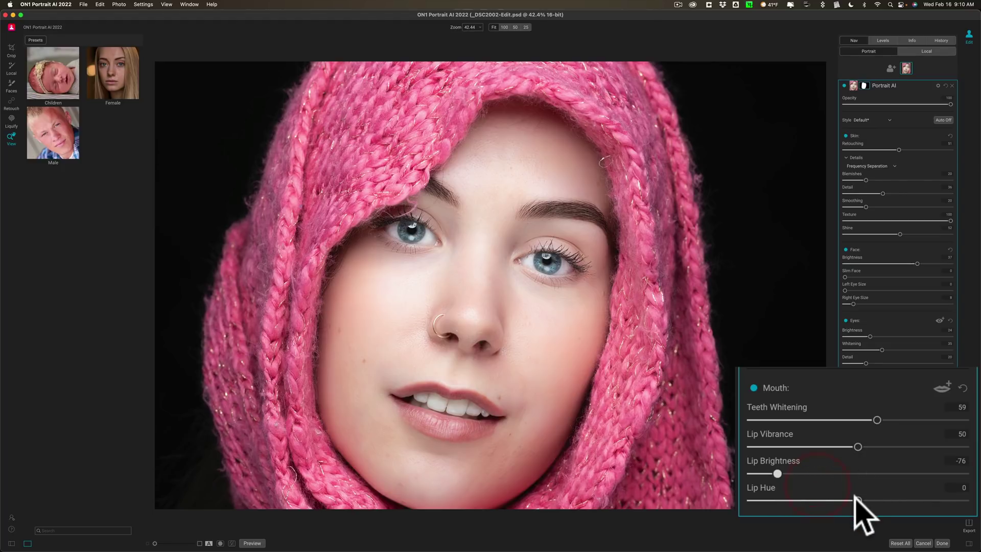
mouse_move(856, 498)
mouse_down()
mouse_move(752, 502)
mouse_move(920, 500)
mouse_move(772, 499)
mouse_move(852, 499)
mouse_up()
double_click(853, 500)
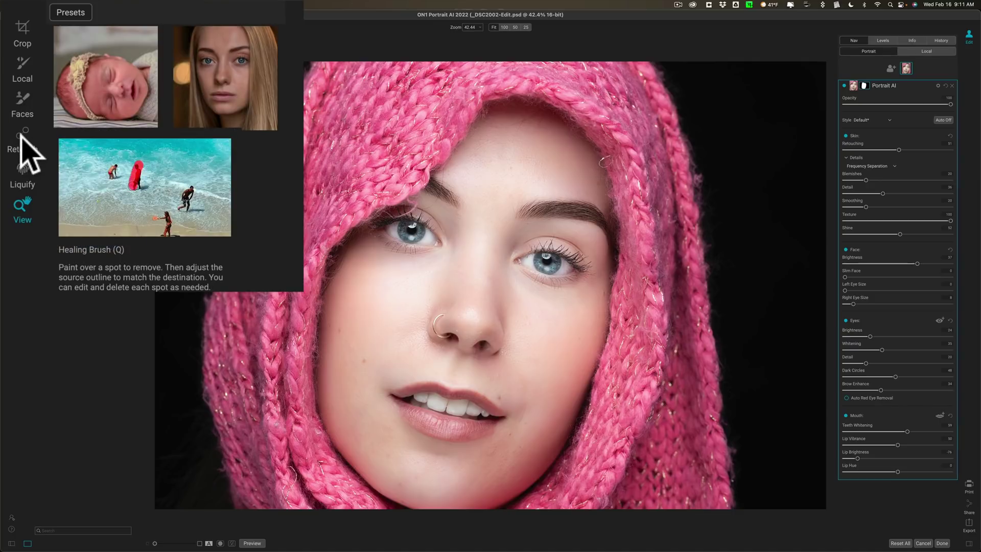
Switch to the Retouch module, with the Healing Brush at size 125, feather 25, opacity 100
click(11, 102)
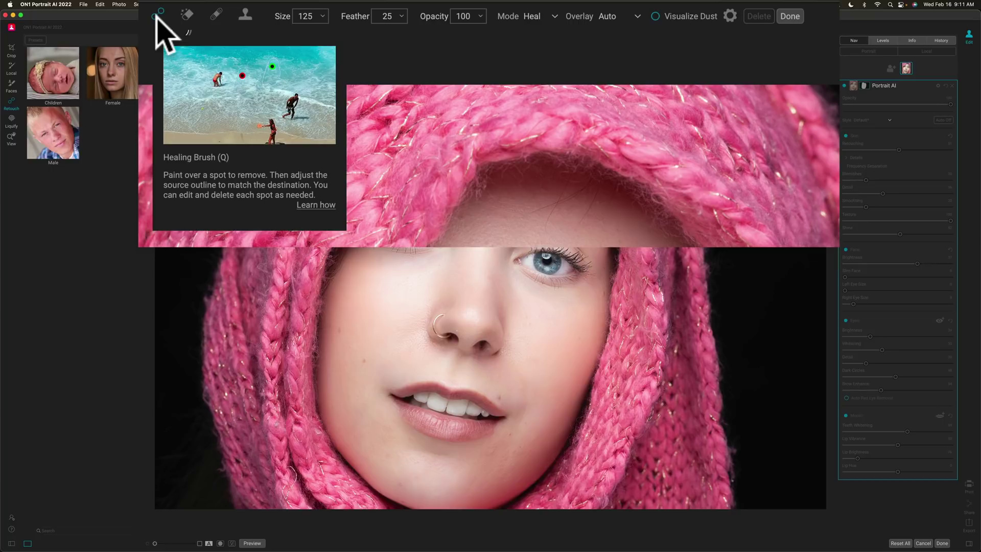
click(188, 21)
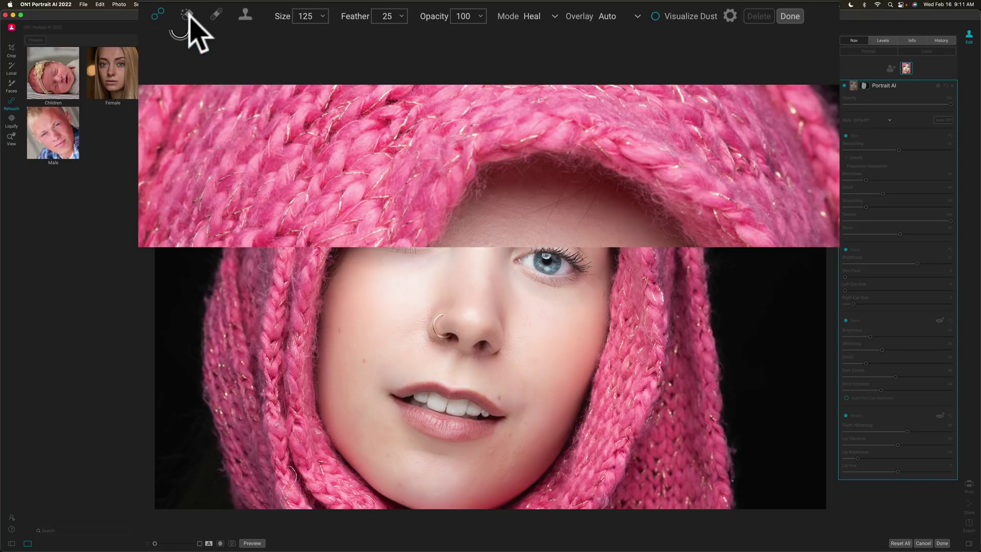
Paint out the stray forehead hair strand with the Blemish Remover at size 30
mouse_move(187, 13)
click(187, 15)
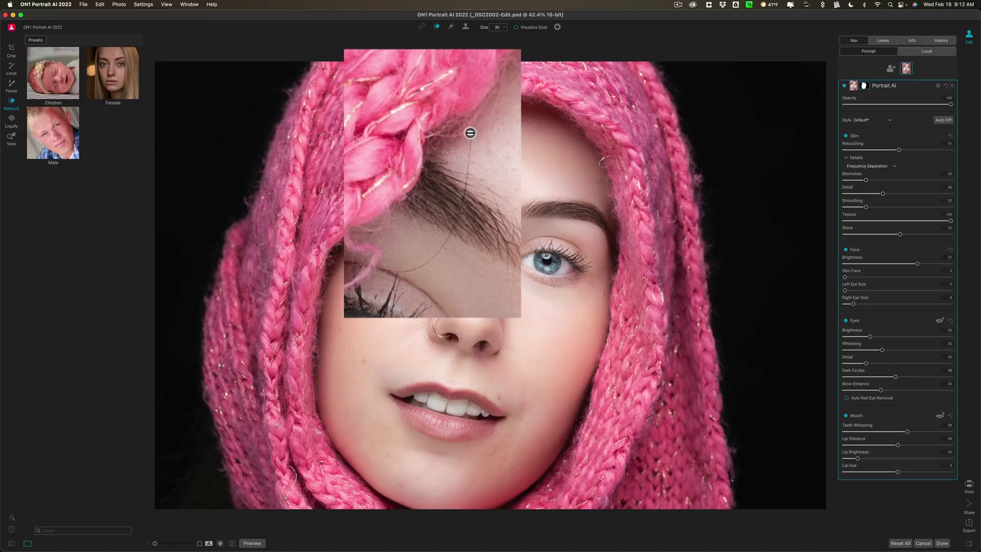
drag(470, 133, 465, 188)
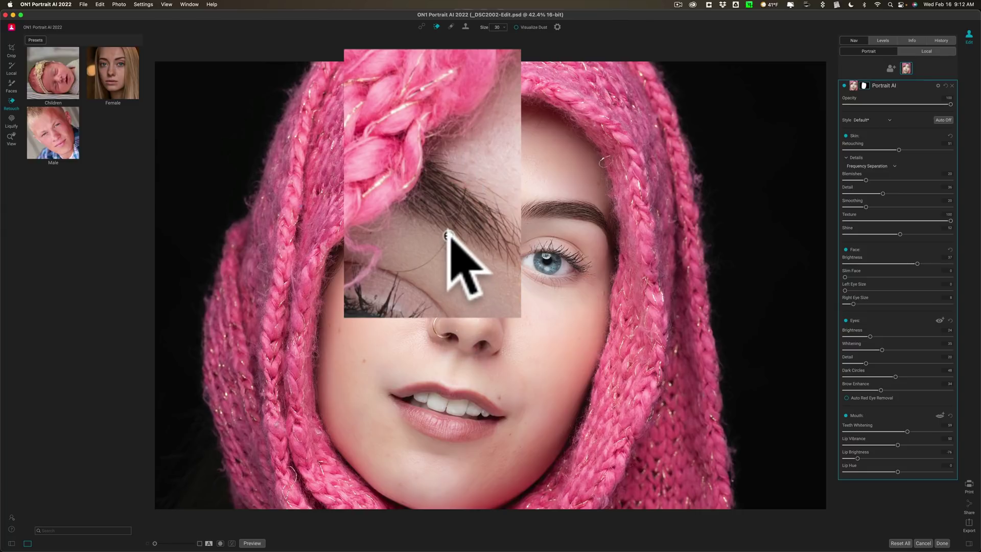
drag(448, 236, 401, 270)
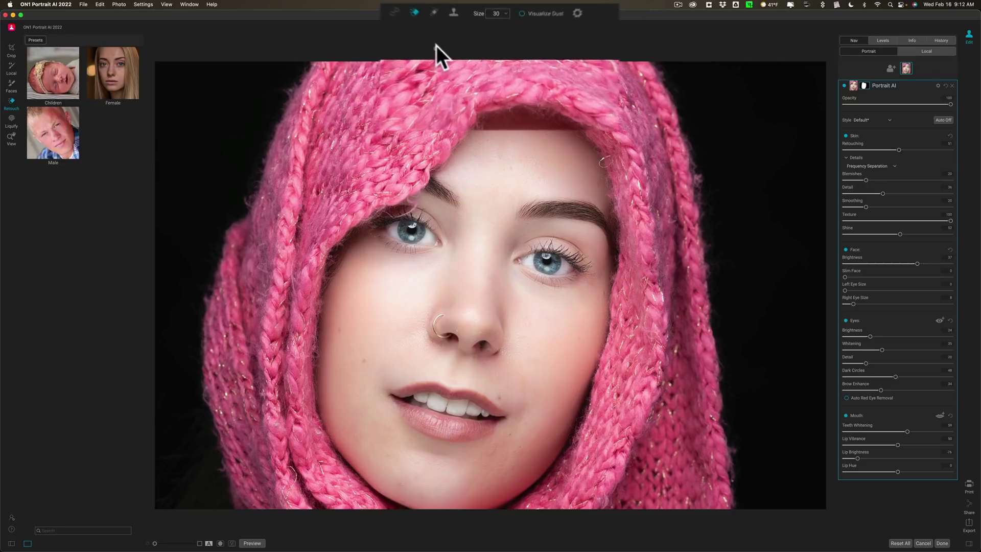
Select the Retouch Brush and undo the last retouch stroke with Cmd+Z
click(403, 14)
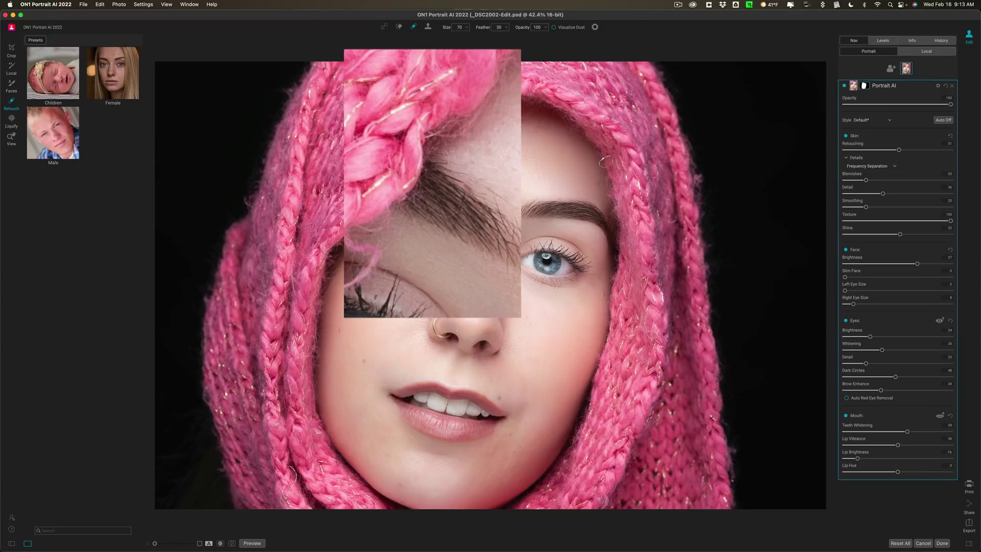
key(super)
key(super+z)
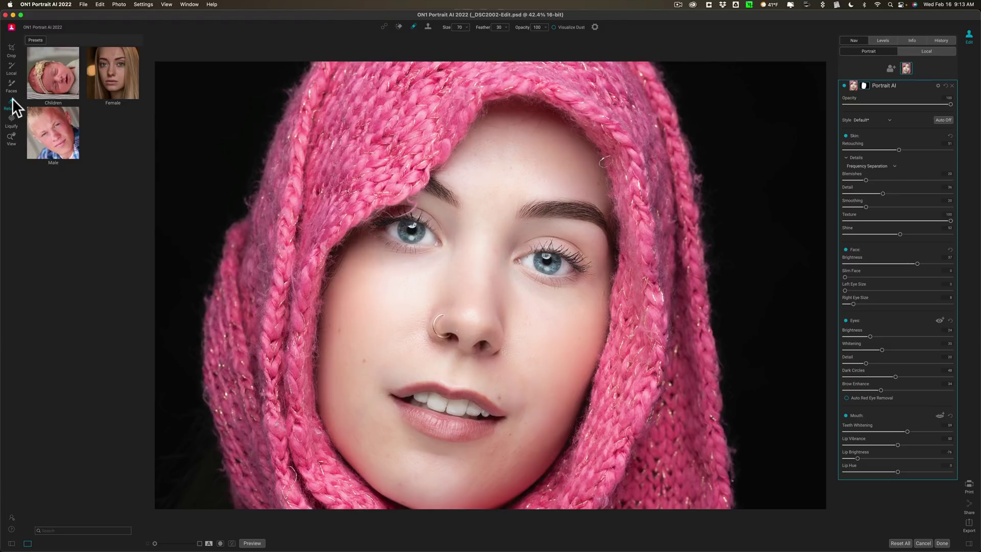
mouse_move(13, 99)
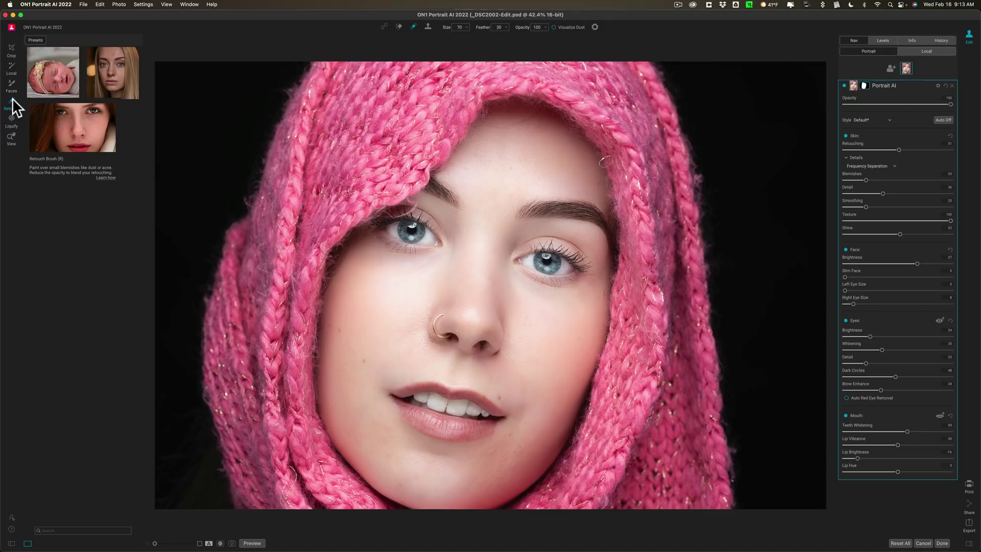
click(913, 44)
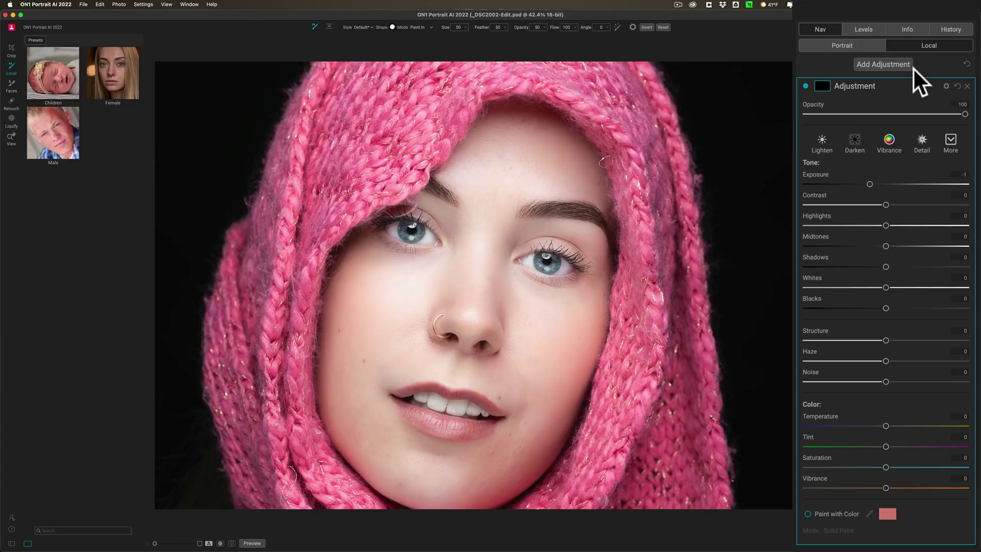
click(849, 45)
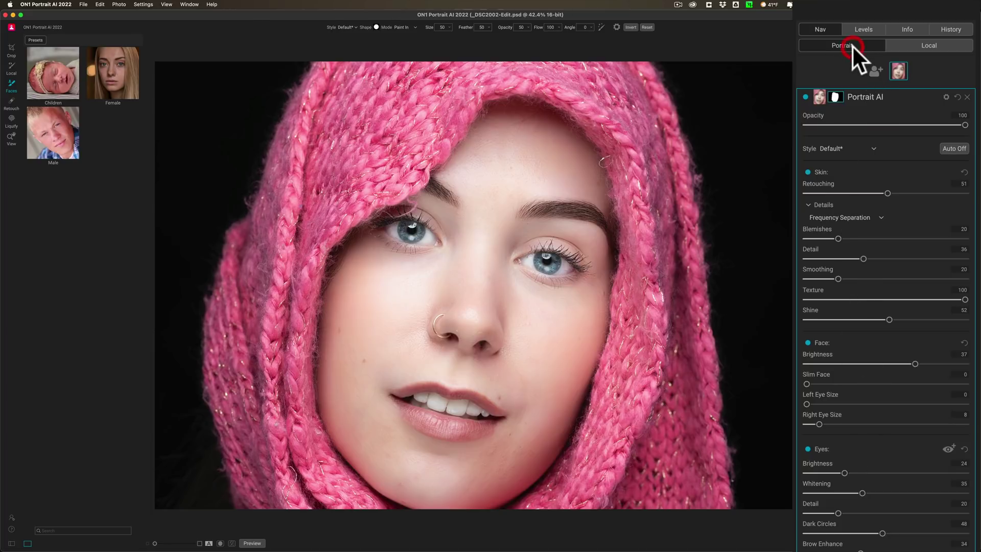
click(901, 43)
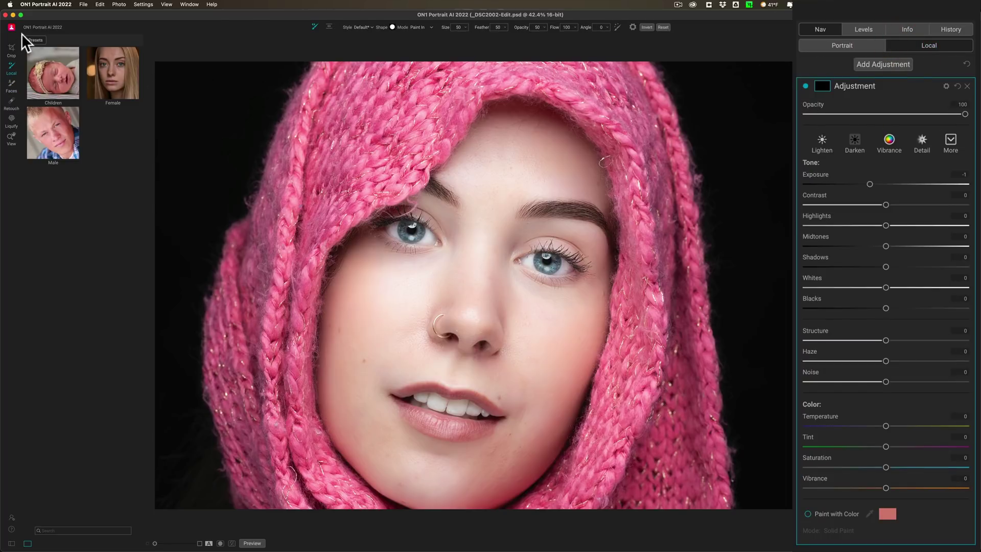
click(839, 45)
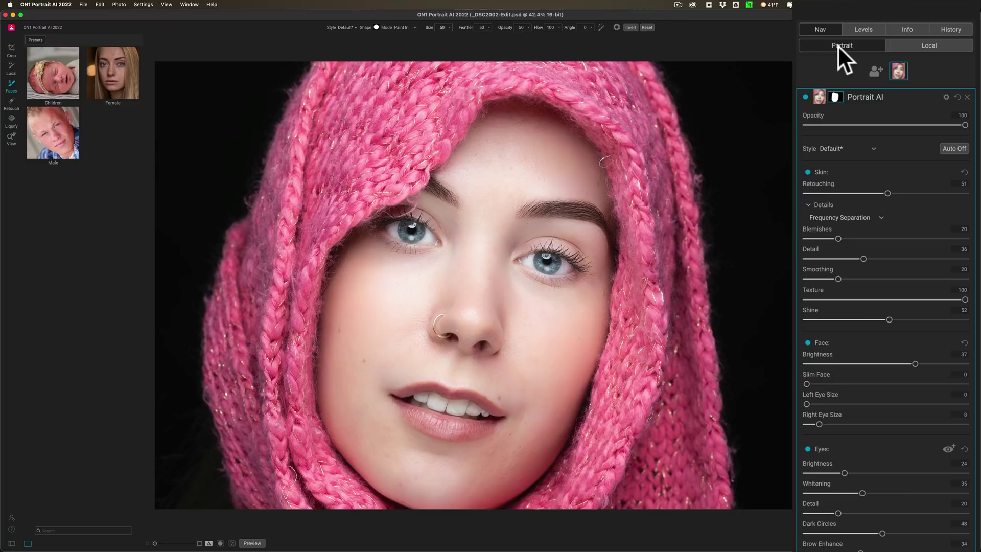
click(827, 28)
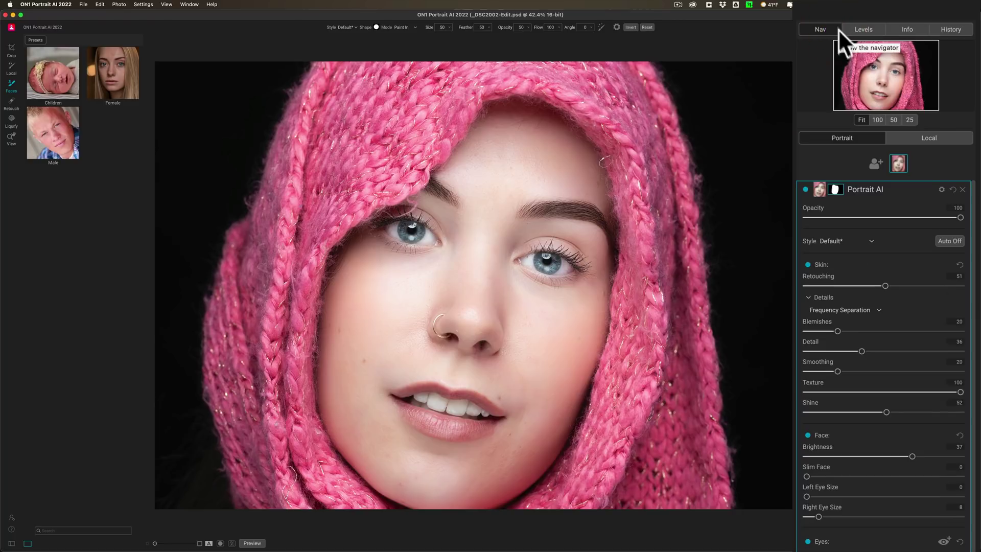
click(866, 29)
click(912, 29)
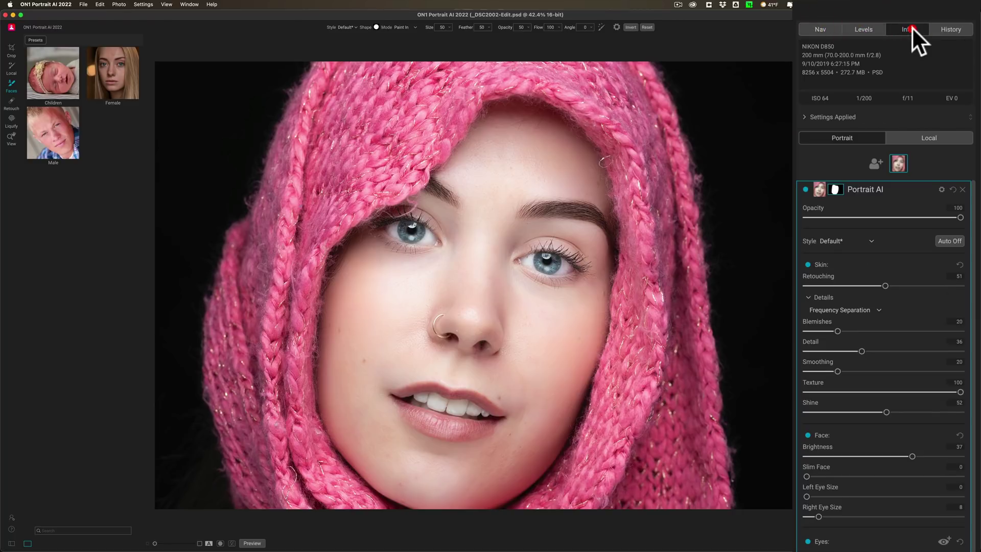
click(943, 31)
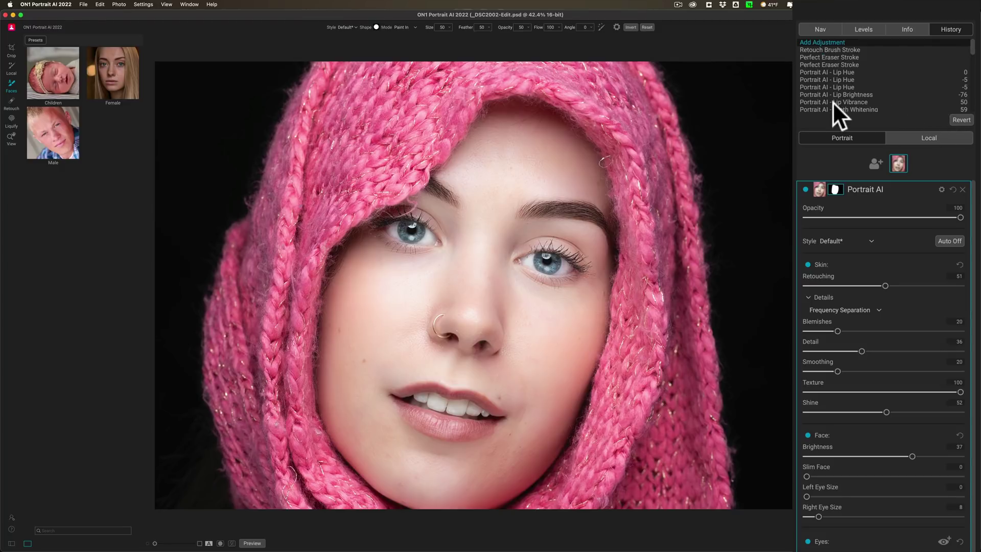
click(821, 28)
click(826, 26)
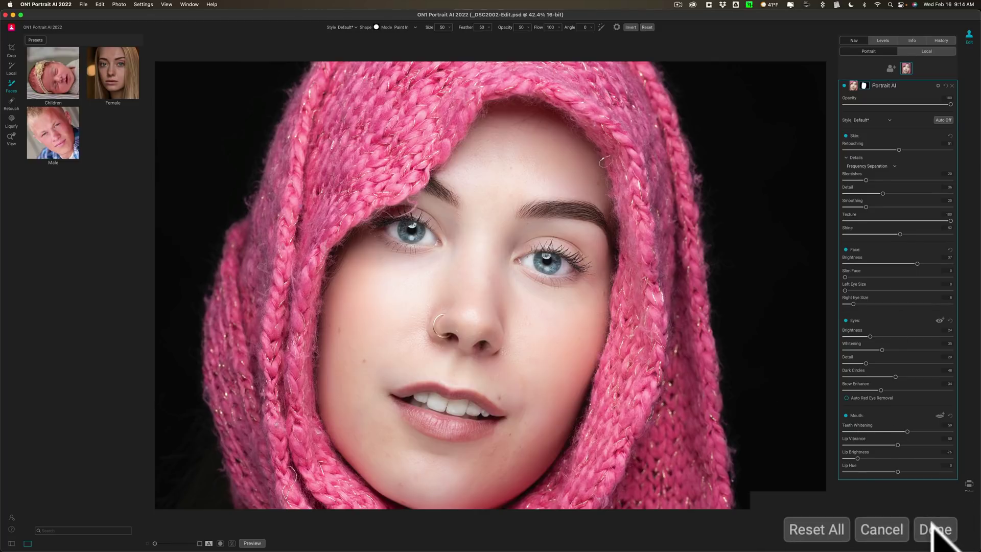
Click Done to apply the retouch and return the portrait to Lightroom
click(941, 542)
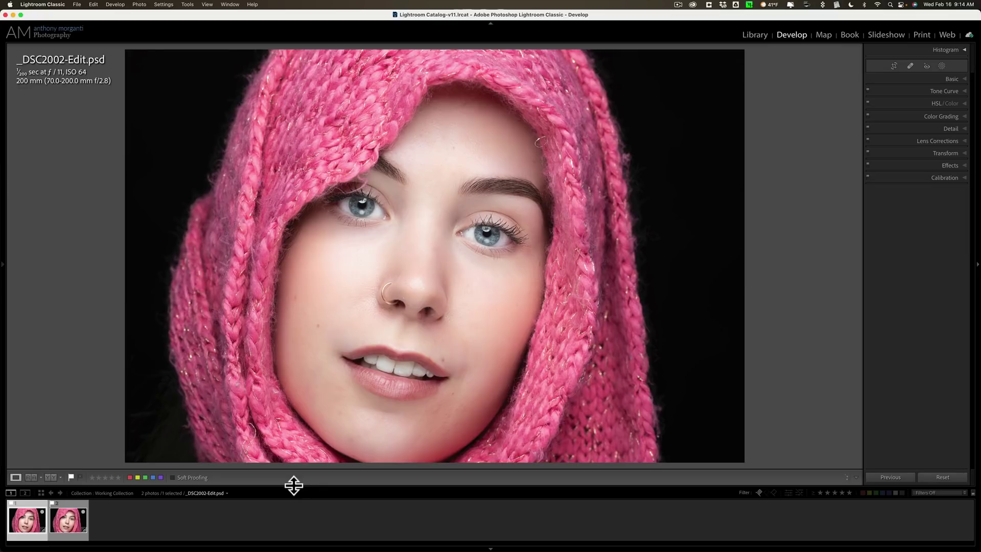
Enlarge the filmstrip and compare _DSC2002.NEF with the retouched _DSC2002-Edit.psd
drag(294, 485, 318, 424)
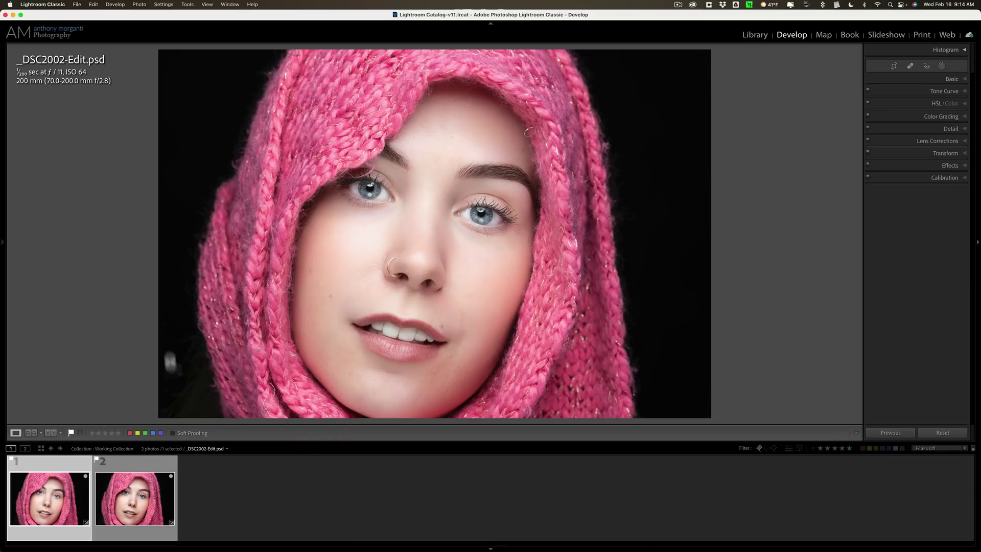
click(141, 496)
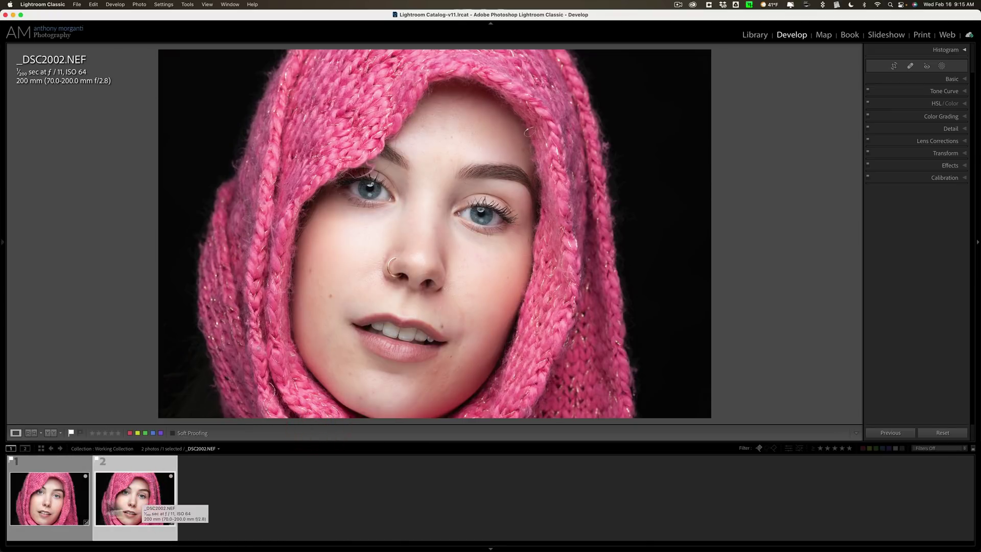
click(53, 499)
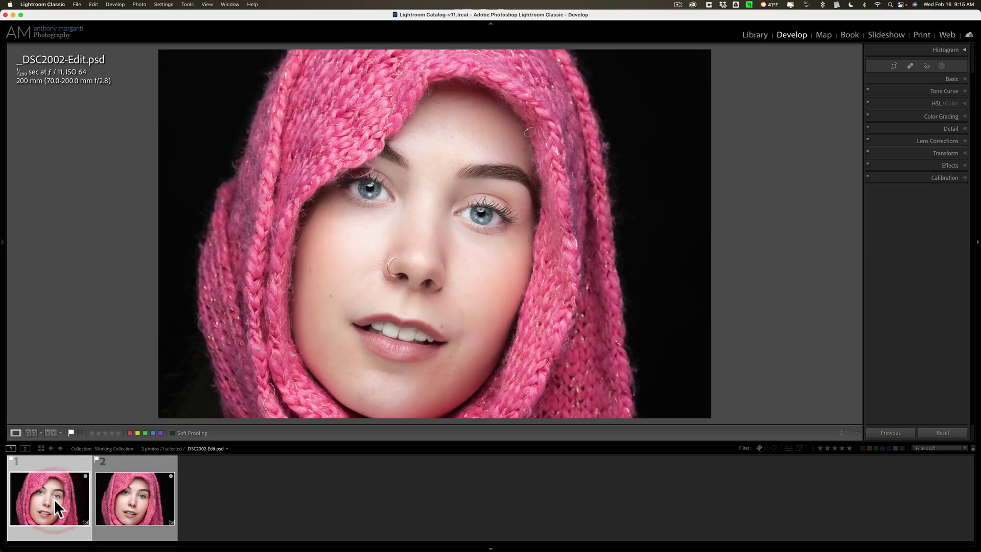